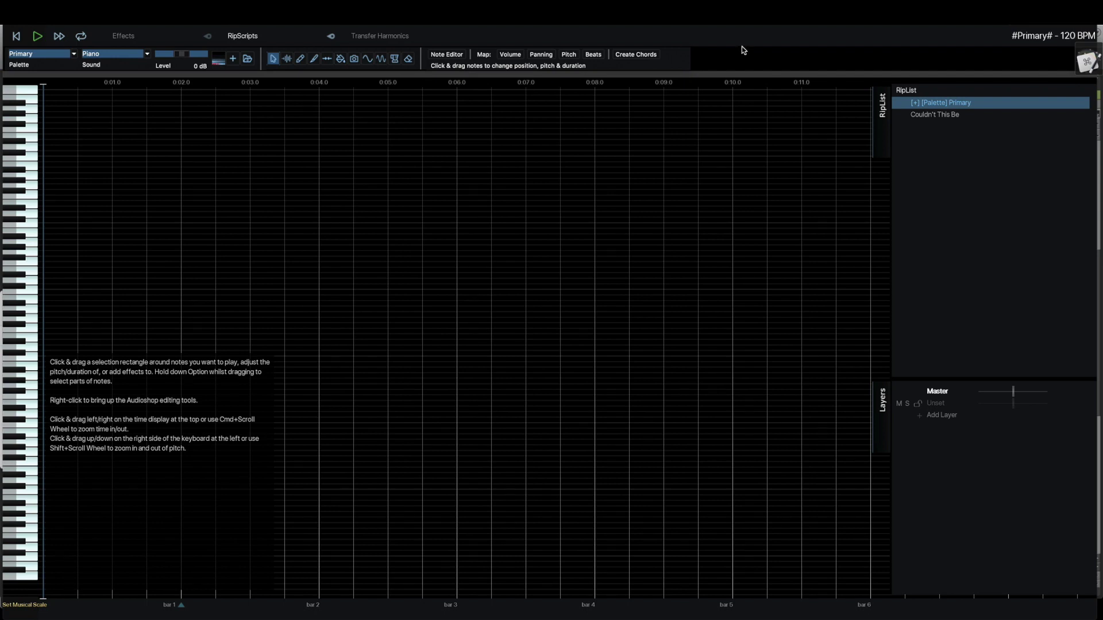
# Drag So Long Final Pre-Master.wav into Infinity, bringing up its rip options set to Guitar
pyautogui.press('super+Tab')
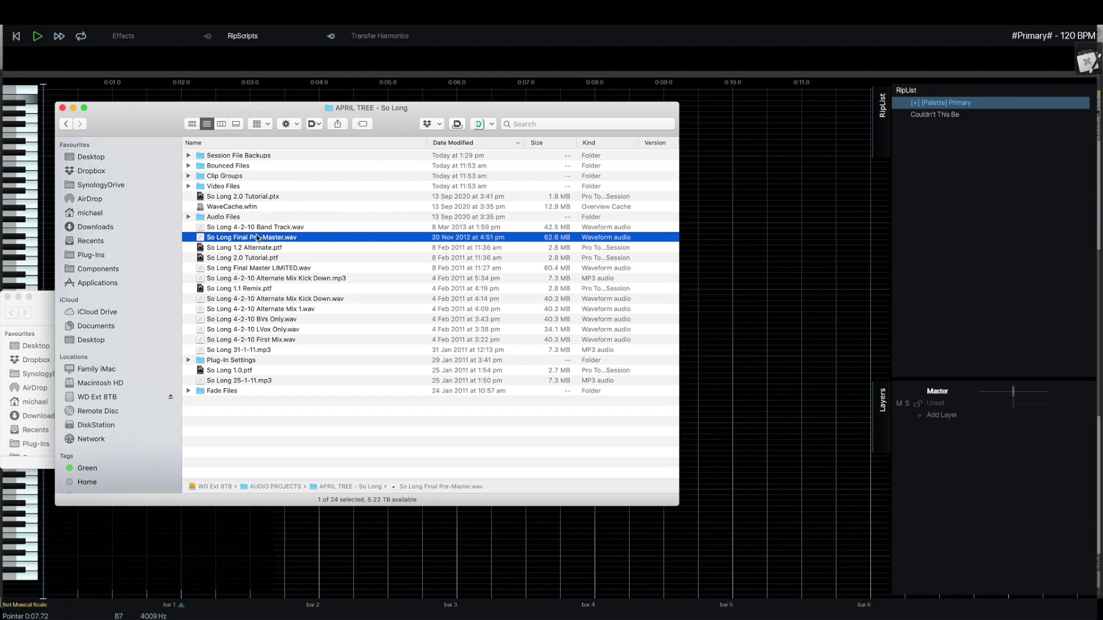
pyautogui.moveTo(256, 237); pyautogui.dragTo(759, 224)
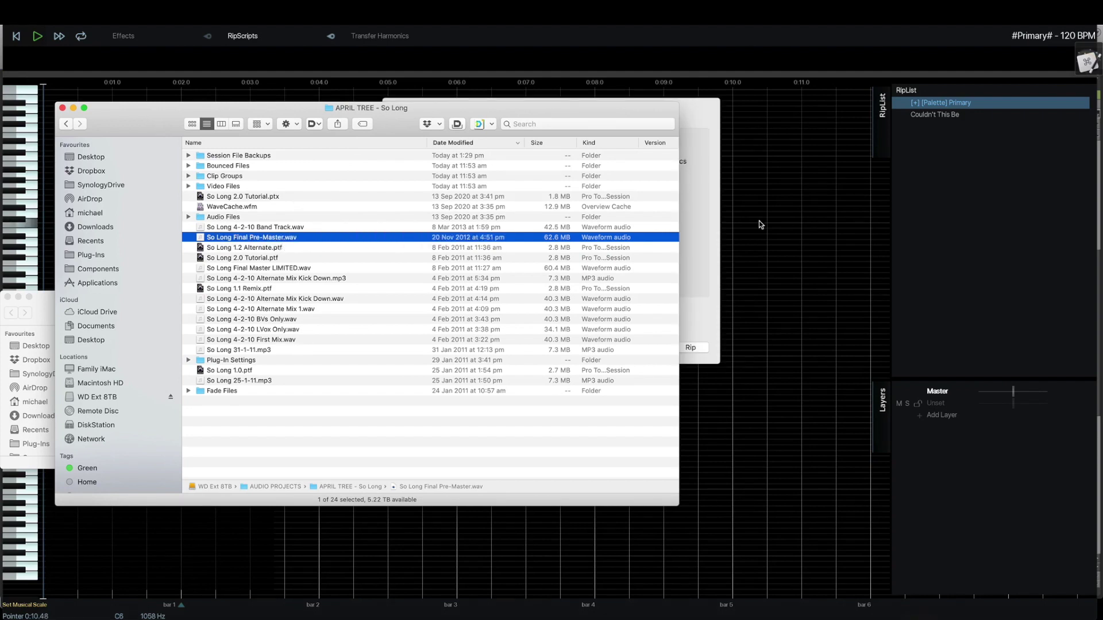
pyautogui.click(760, 220)
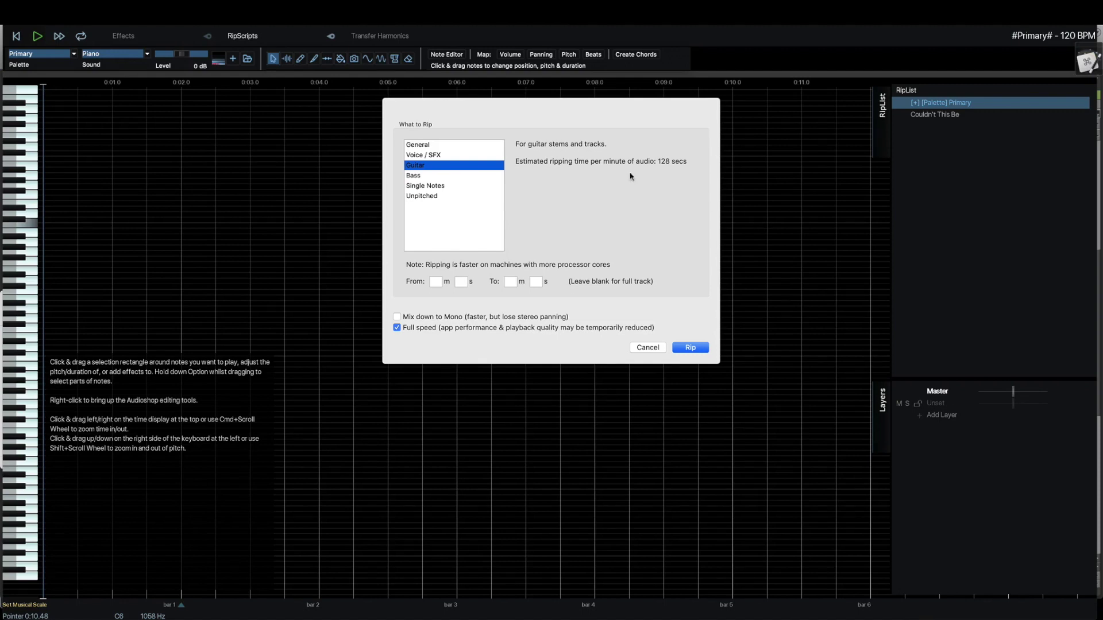
# Compare the Guitar, Bass and Single Notes rip types, then settle on General (239 secs per minute)
pyautogui.click(427, 147)
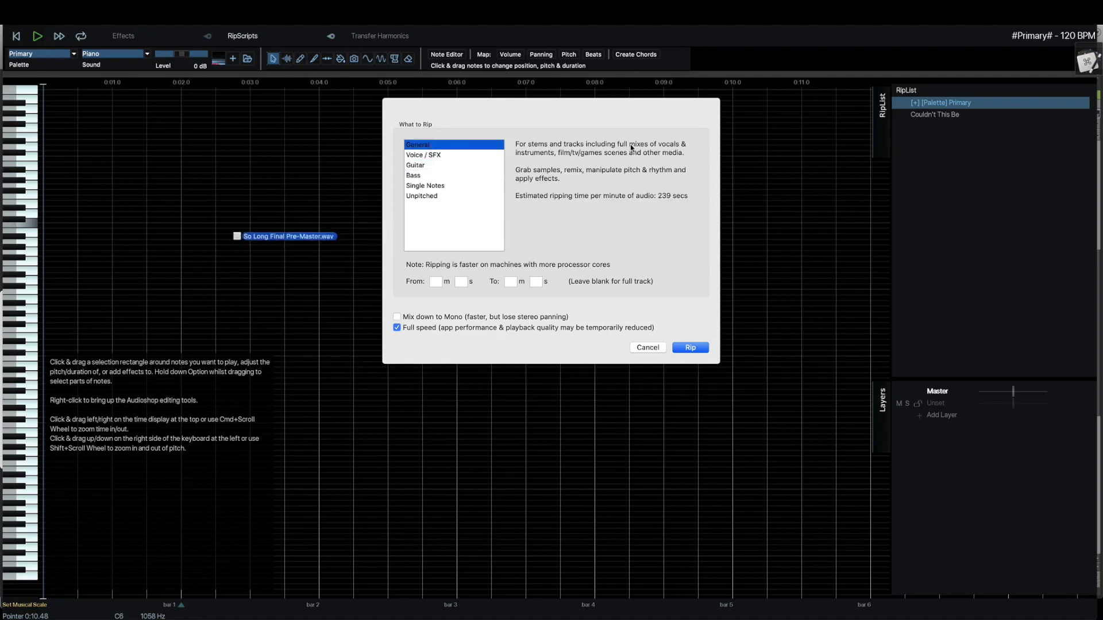
pyautogui.click(442, 166)
pyautogui.click(434, 176)
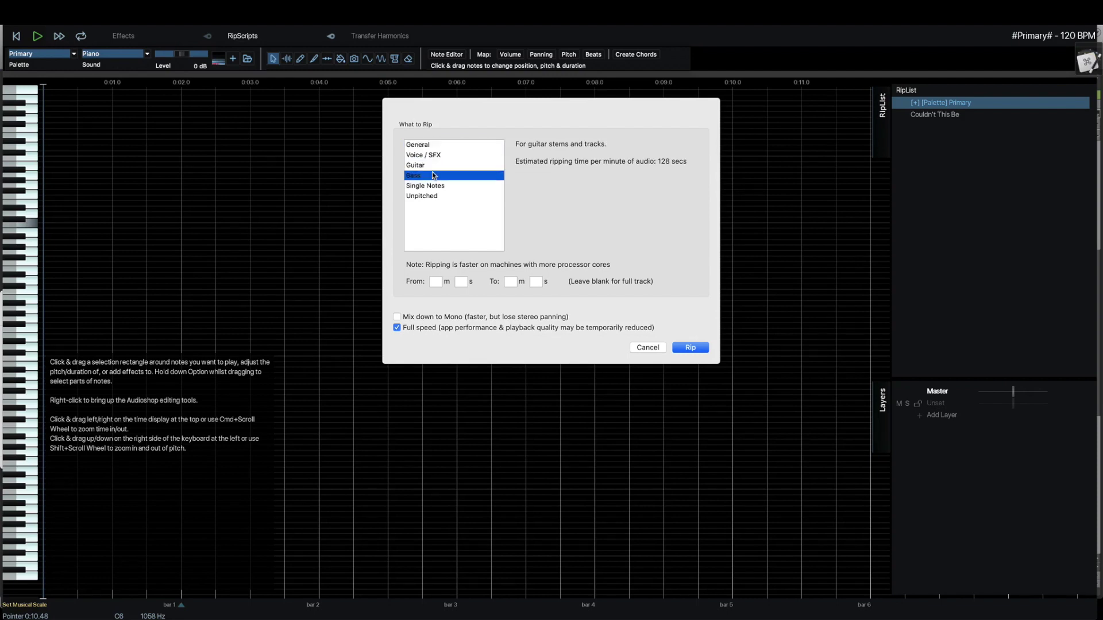
pyautogui.click(438, 187)
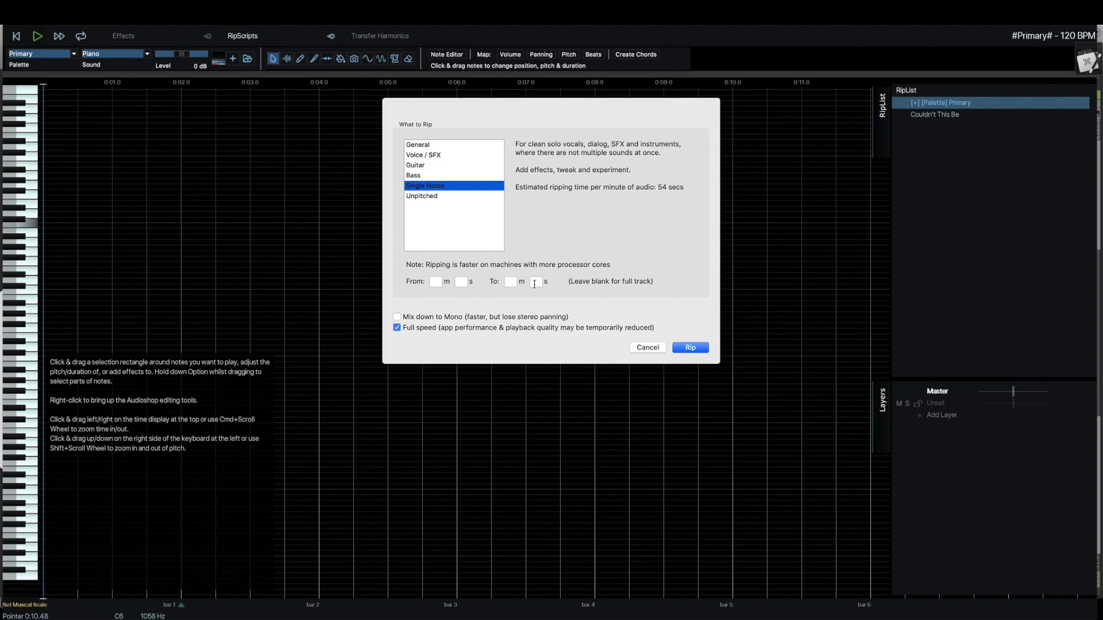
pyautogui.click(429, 146)
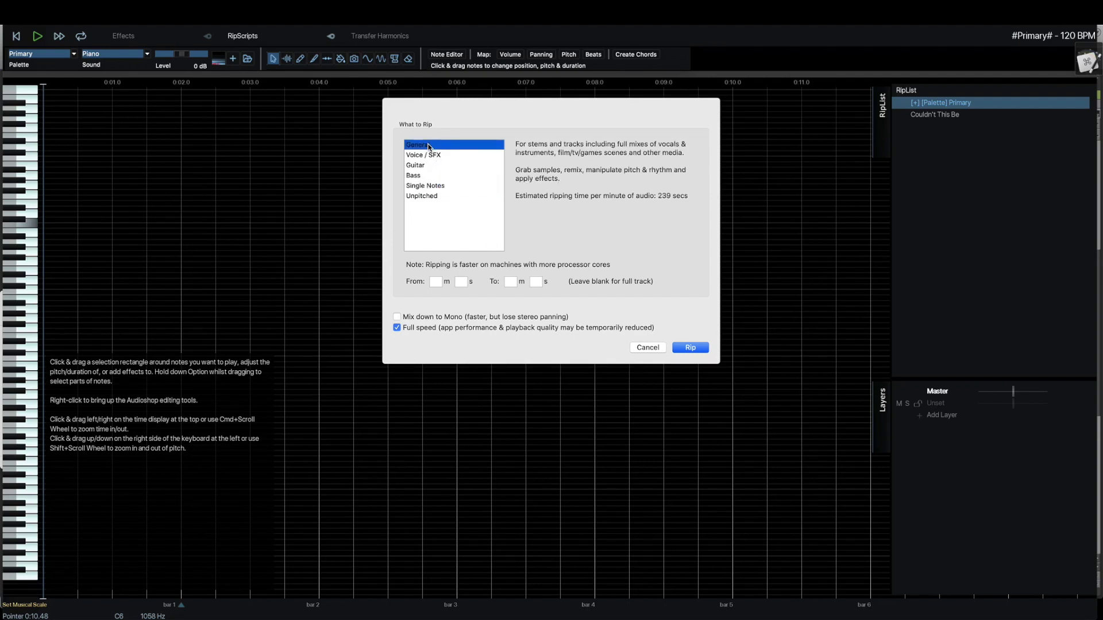
# Cancel the rip, open the ripped song Couldn't This Be, and play it from around bar 24
pyautogui.click(647, 348)
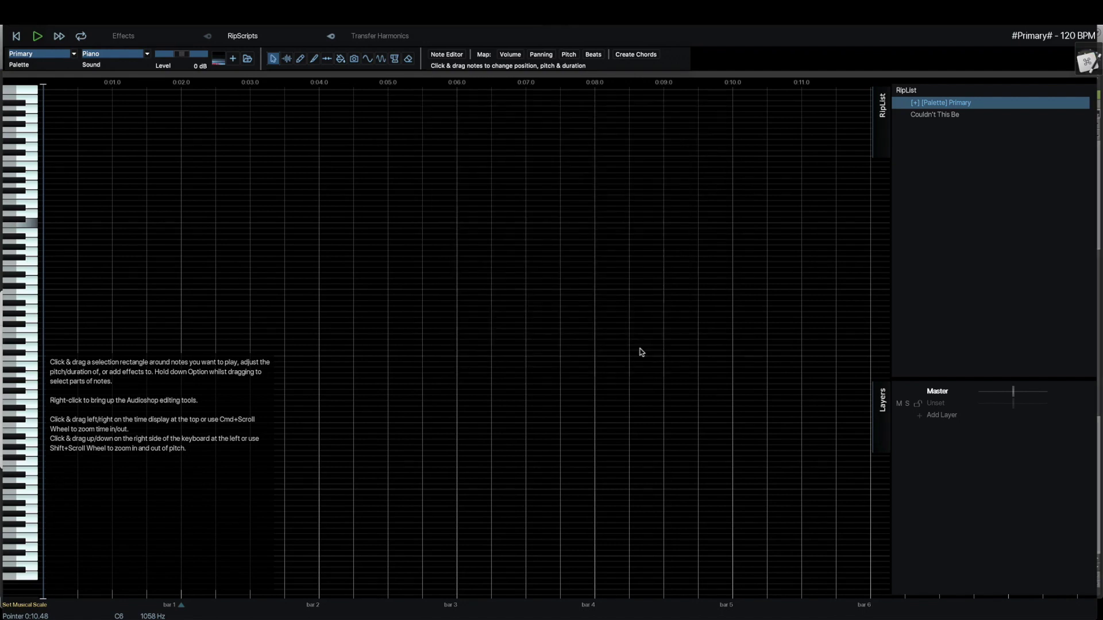
pyautogui.click(901, 117)
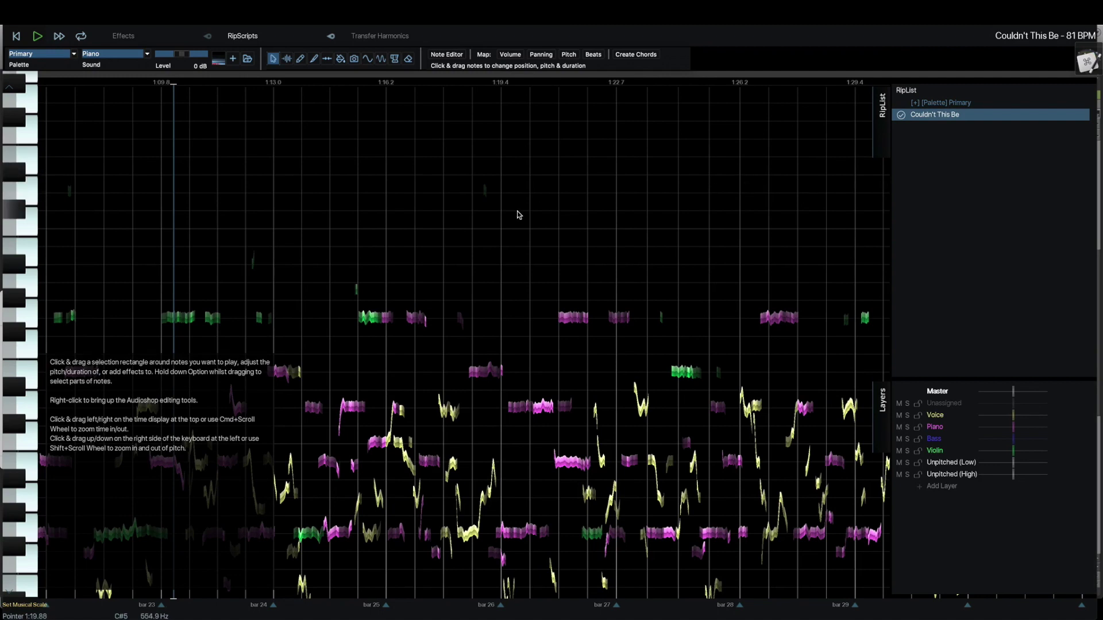
pyautogui.hscroll(3, 517, 214)
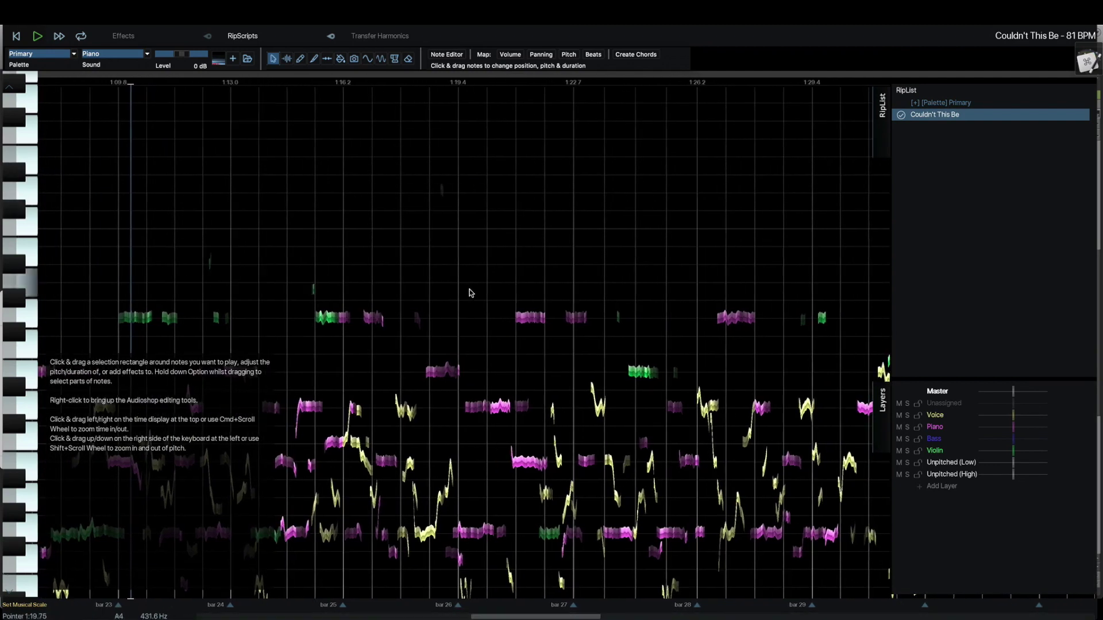
pyautogui.hscroll(6, 467, 224)
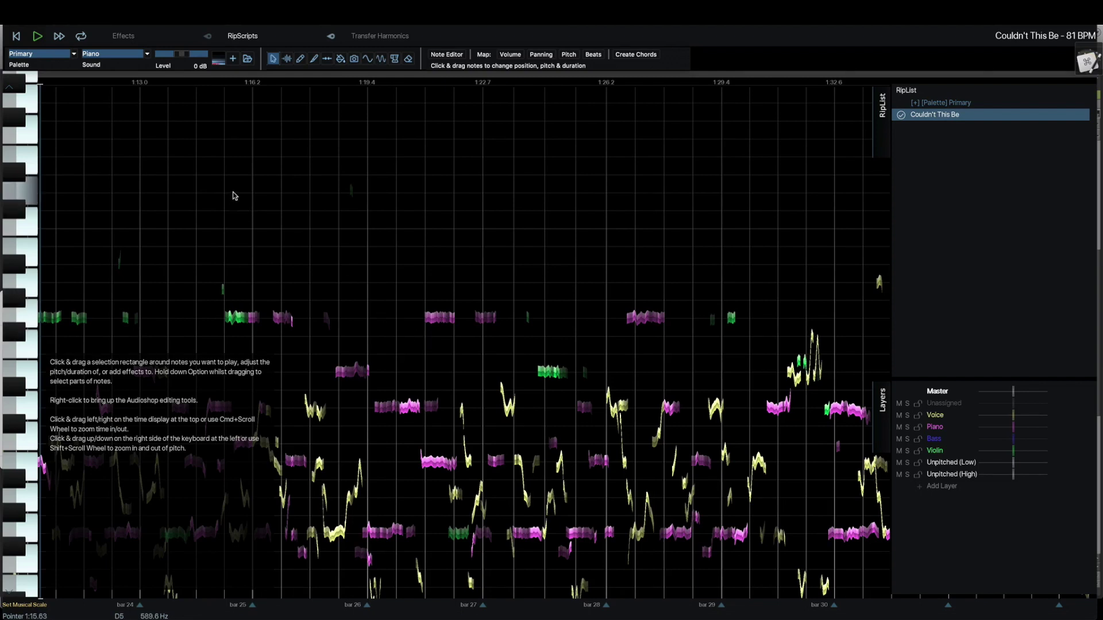
pyautogui.press('space')
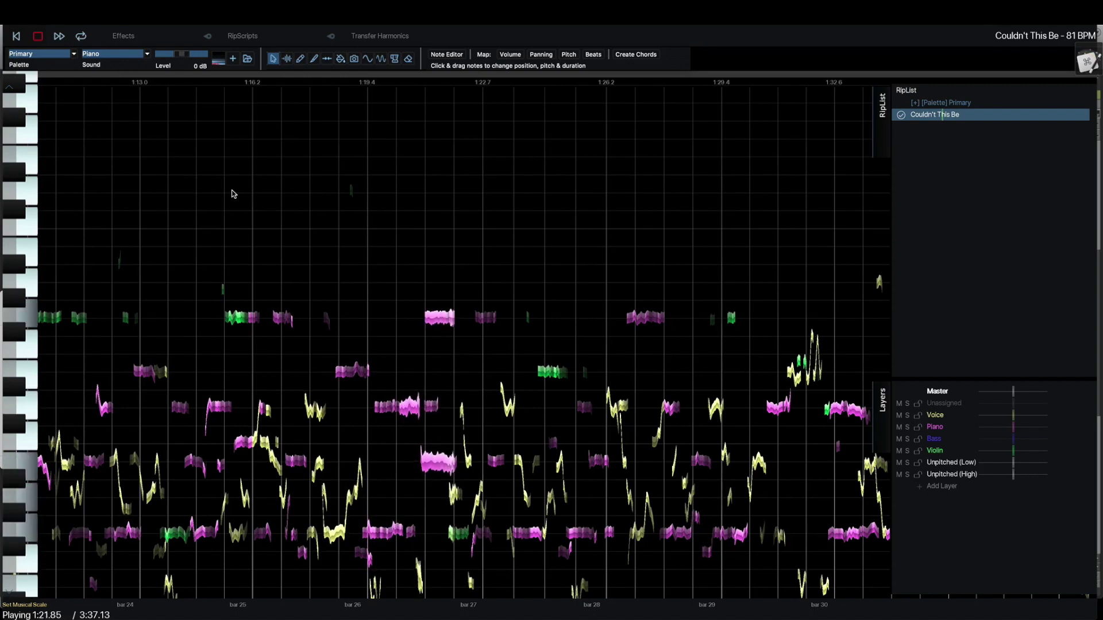
# Stop playback and audition several notes, ending on the pink Piano B3 note at 1:20.93
pyautogui.press('space')
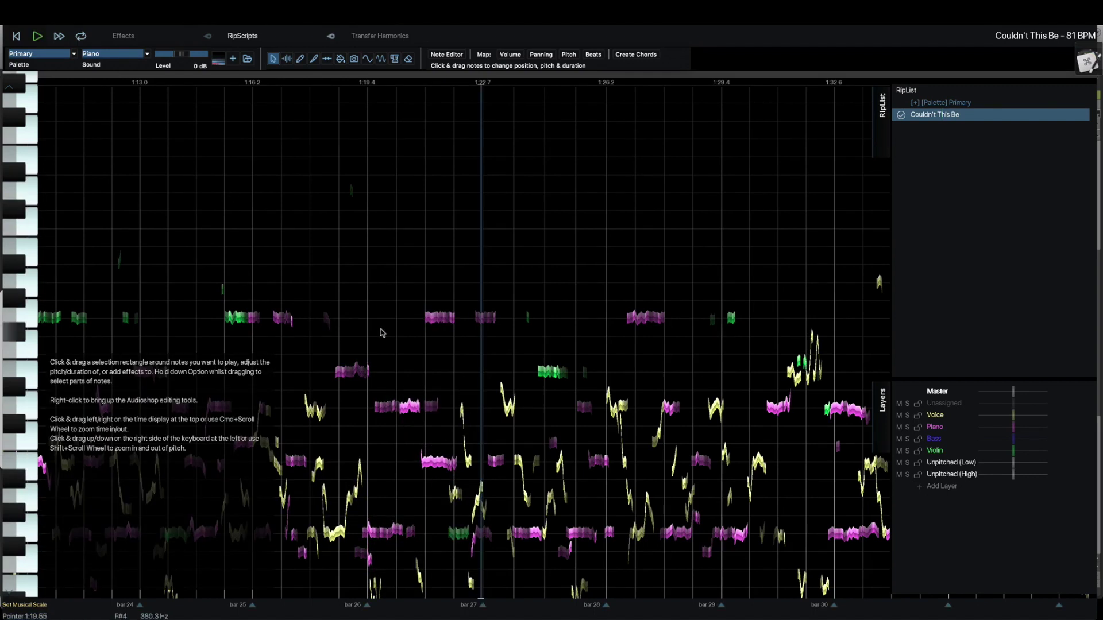
pyautogui.click(432, 319)
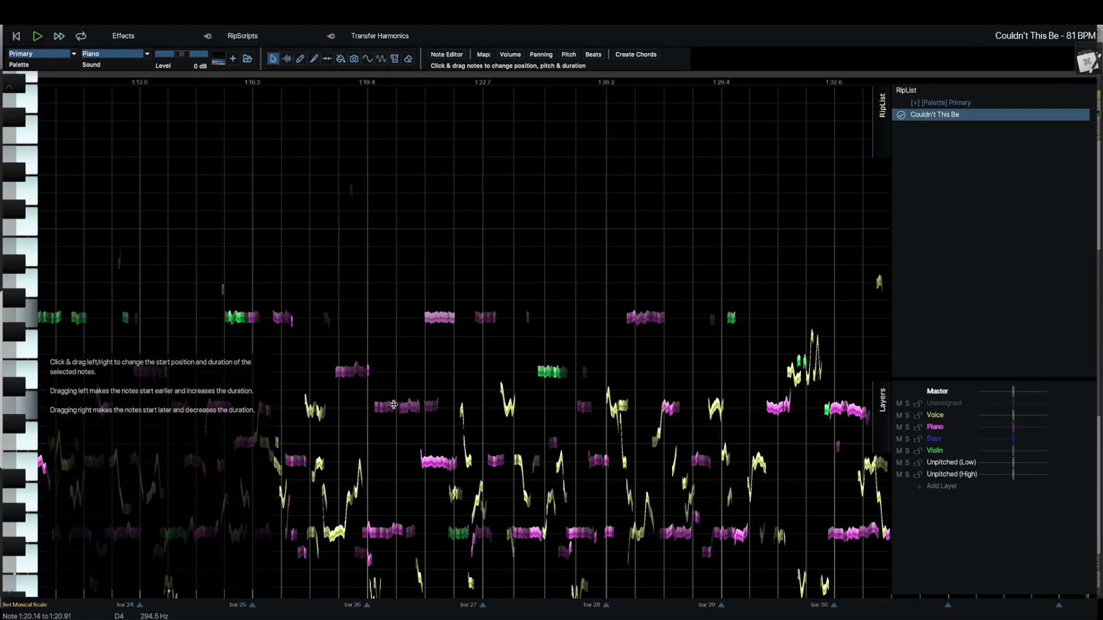
pyautogui.click(437, 463)
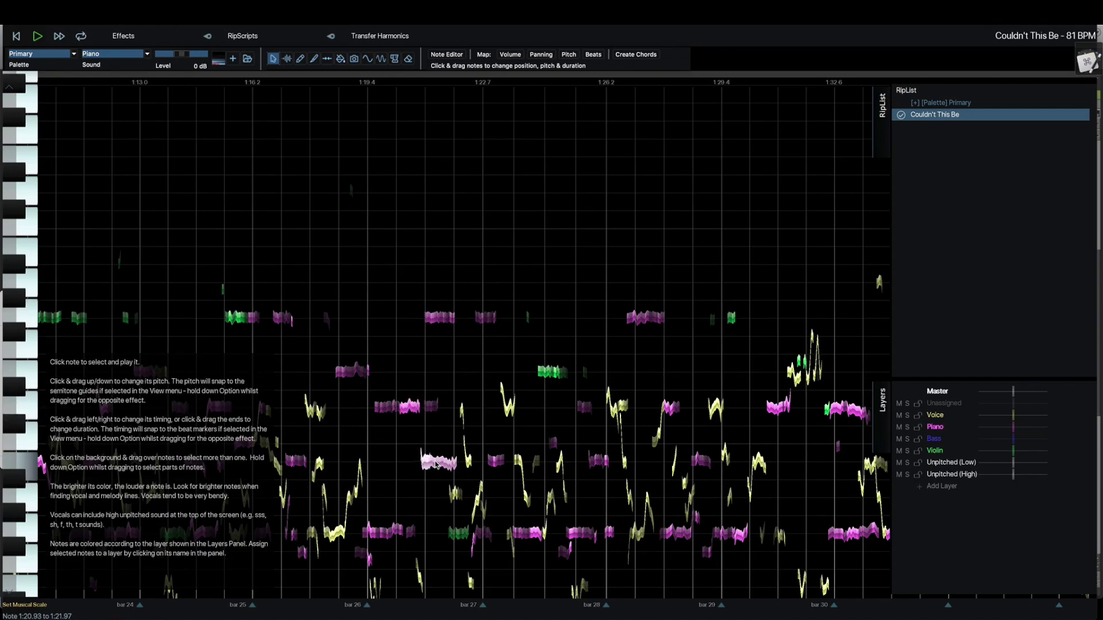
pyautogui.click(406, 409)
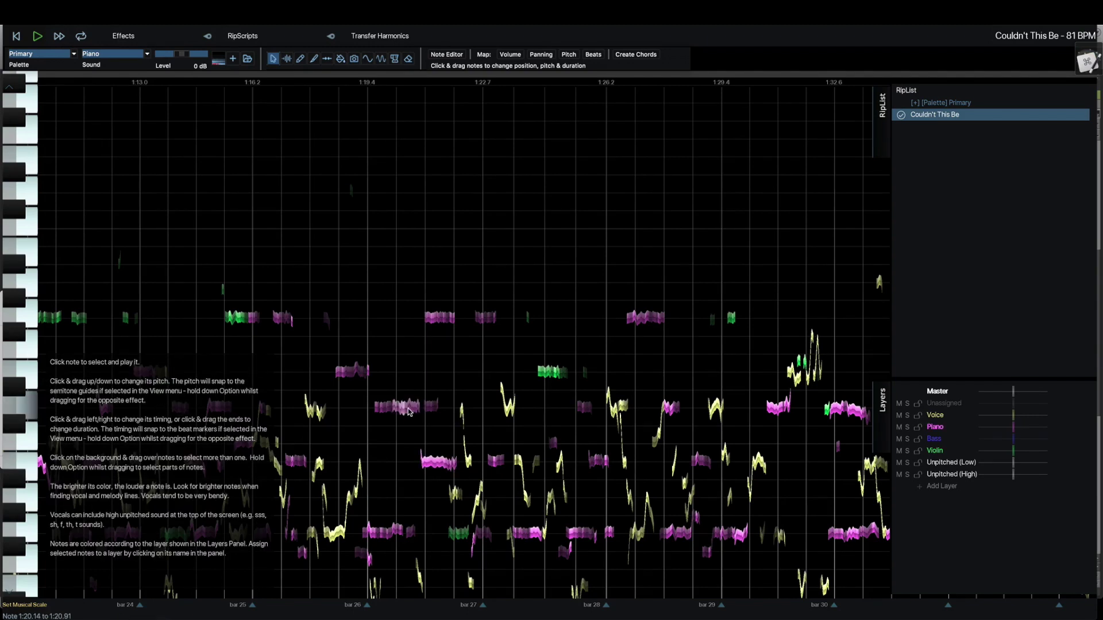
pyautogui.click(434, 466)
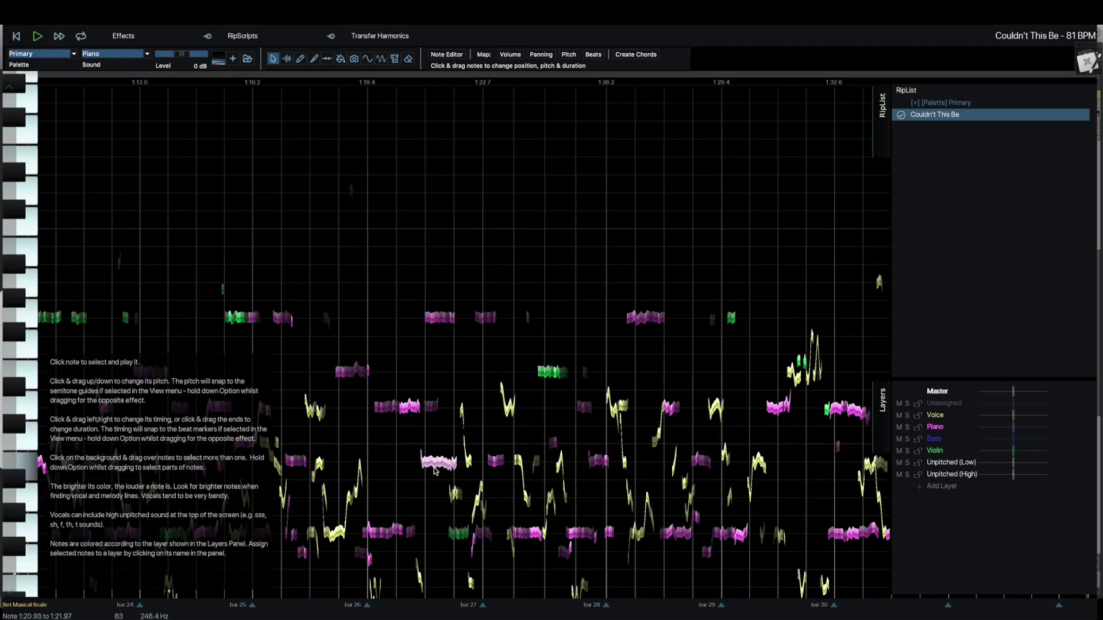
# Raise the pink note at 1:20.93 two steps and play the passage back
pyautogui.click(436, 469)
pyautogui.click(428, 467)
pyautogui.press('Up')
pyautogui.press('Up')
pyautogui.press('Up')
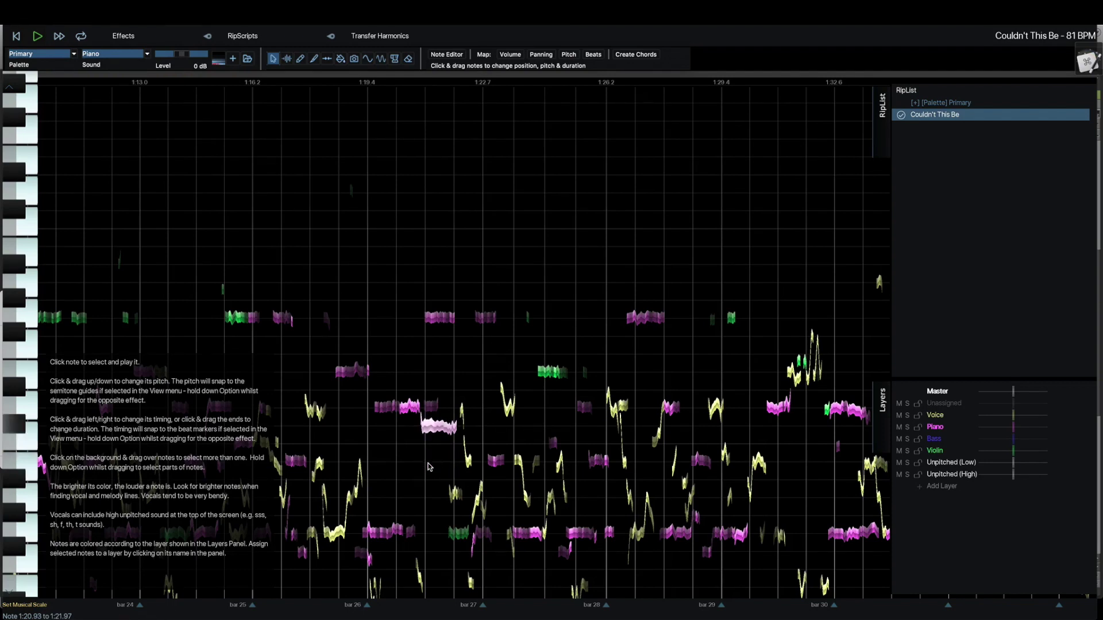
pyautogui.press('Up')
pyautogui.press('Up')
pyautogui.press('Up')
pyautogui.press('Up')
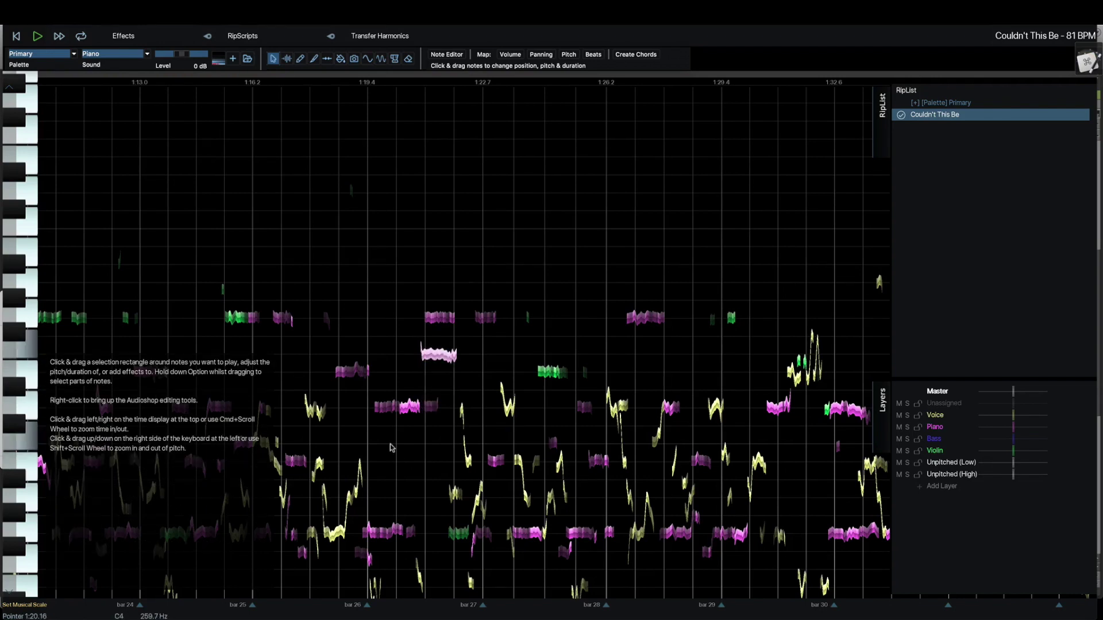
pyautogui.press('space')
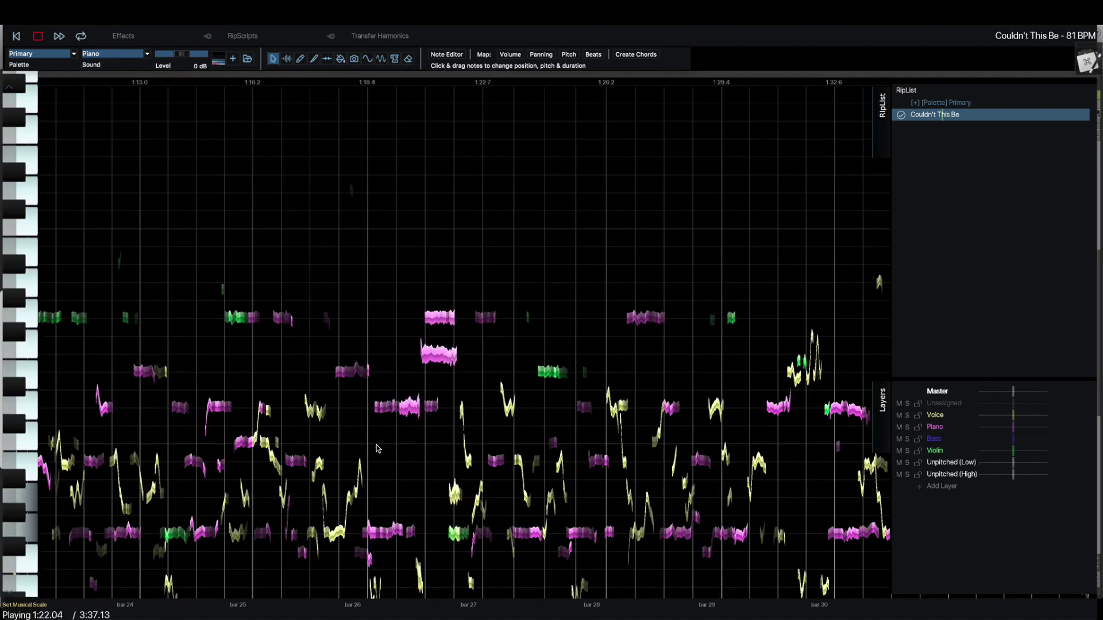
pyautogui.press('space')
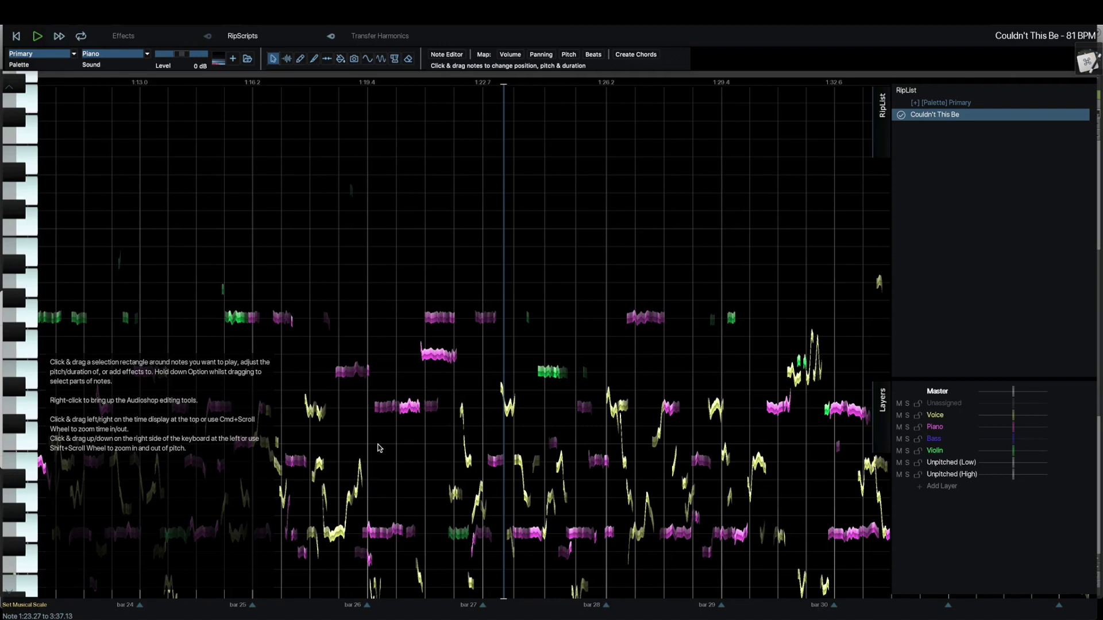
# Lower the raised note five semitones and play from just before it
pyautogui.press('Down')
pyautogui.press('Down')
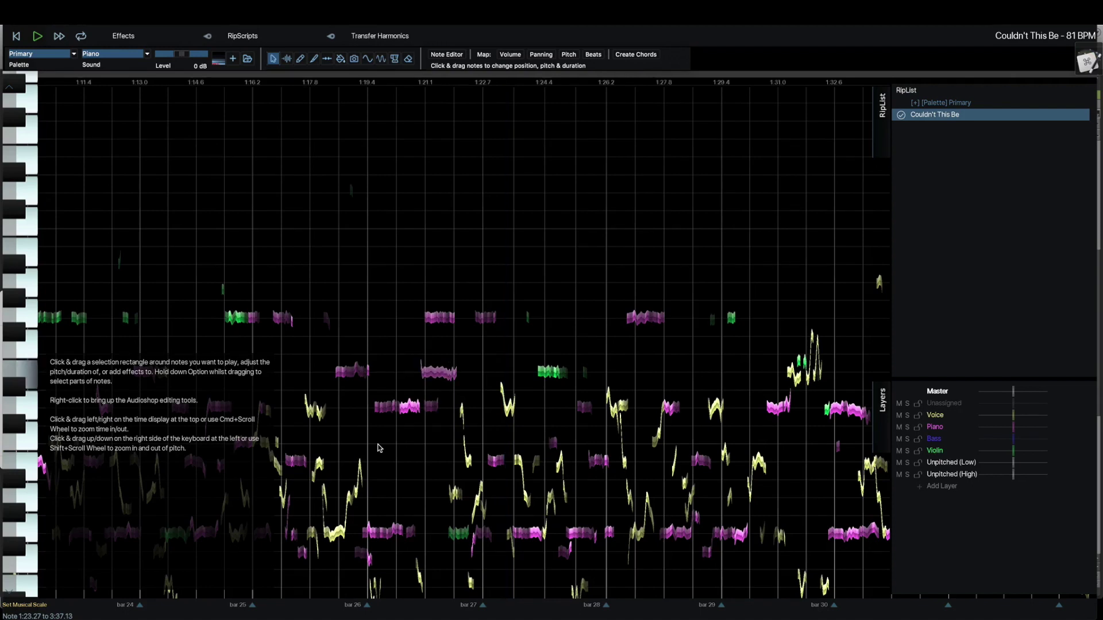
pyautogui.press('Down')
pyautogui.press('Down')
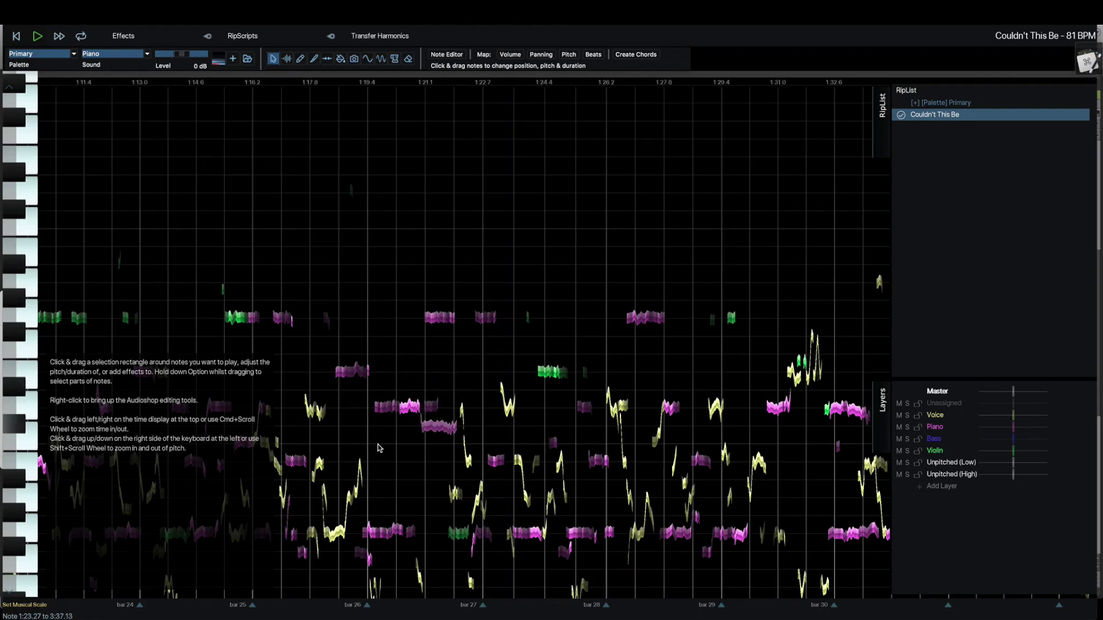
pyautogui.press('Down')
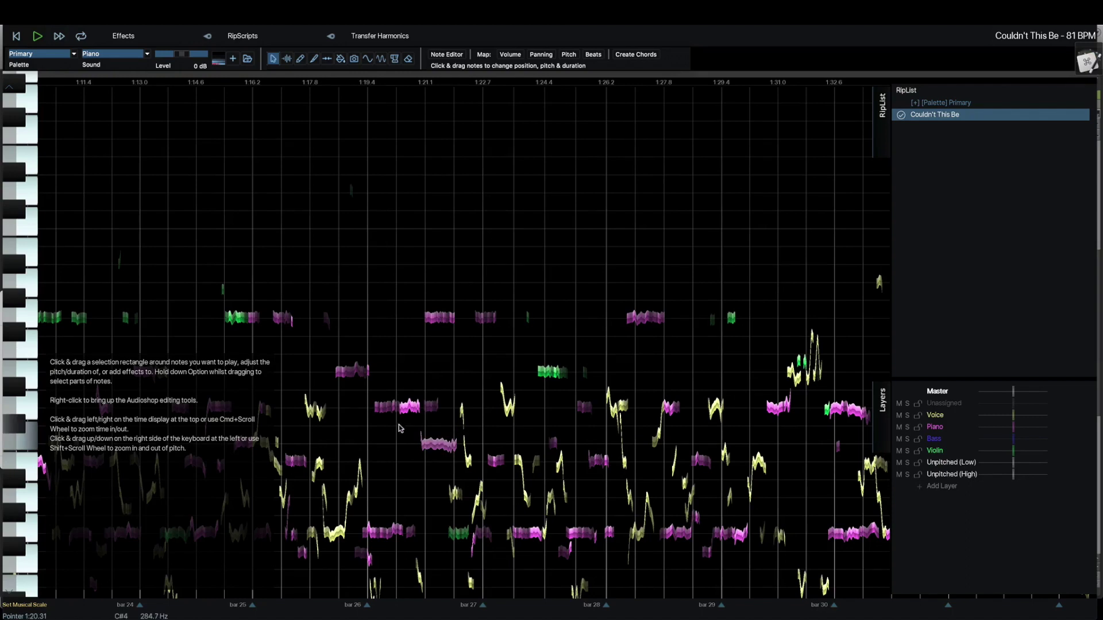
pyautogui.click(492, 363)
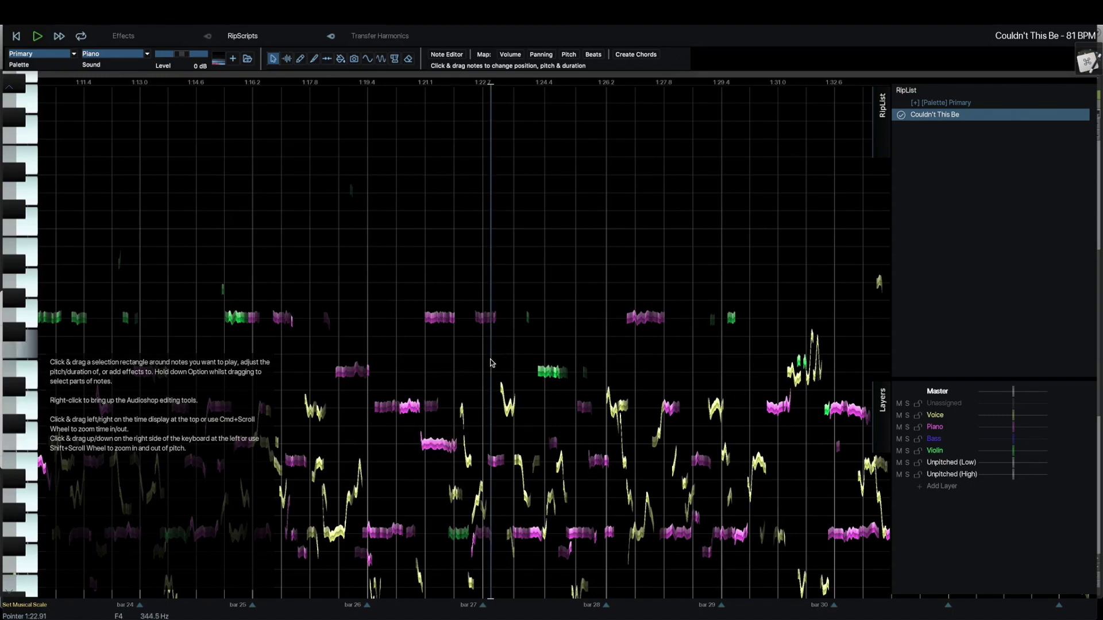
pyautogui.press('space')
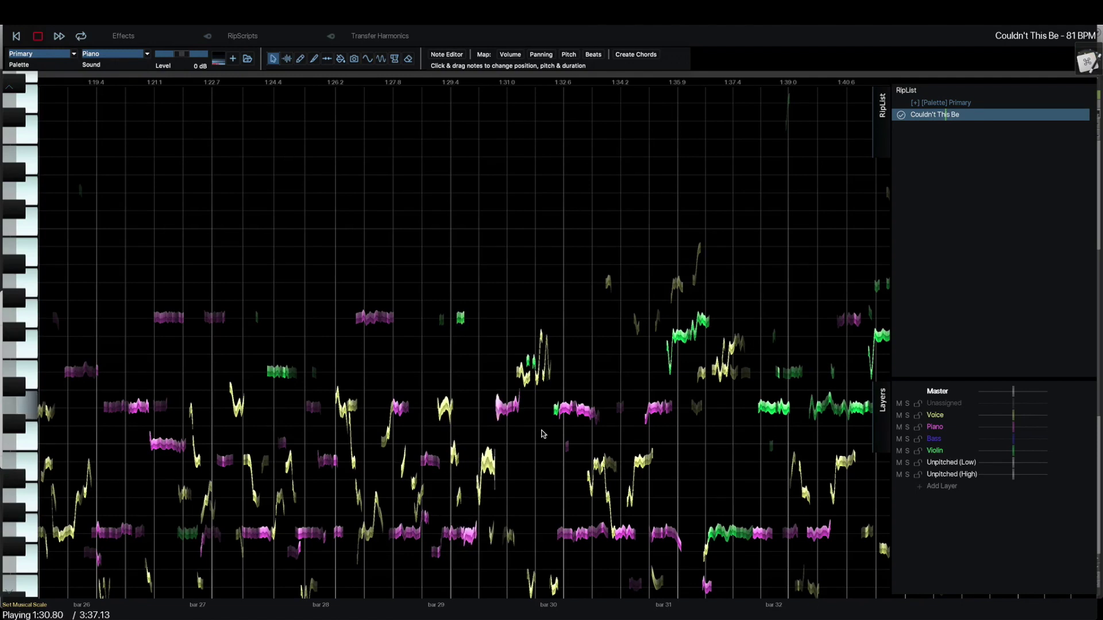
# Stop playback and replay the passage from bar 29
pyautogui.press('space')
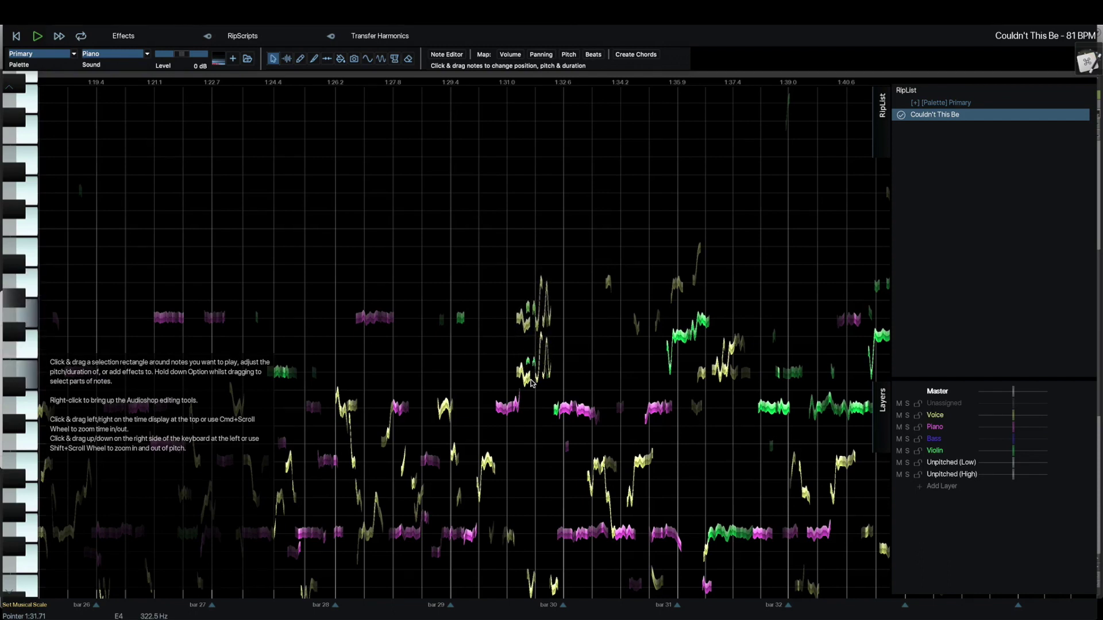
pyautogui.click(442, 372)
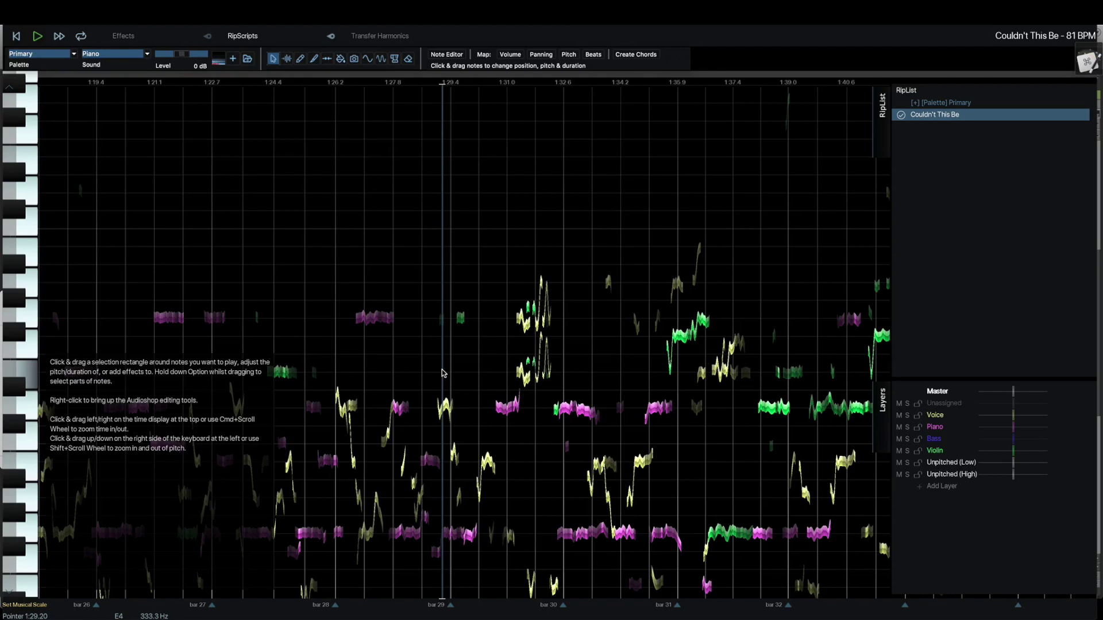
pyautogui.press('space')
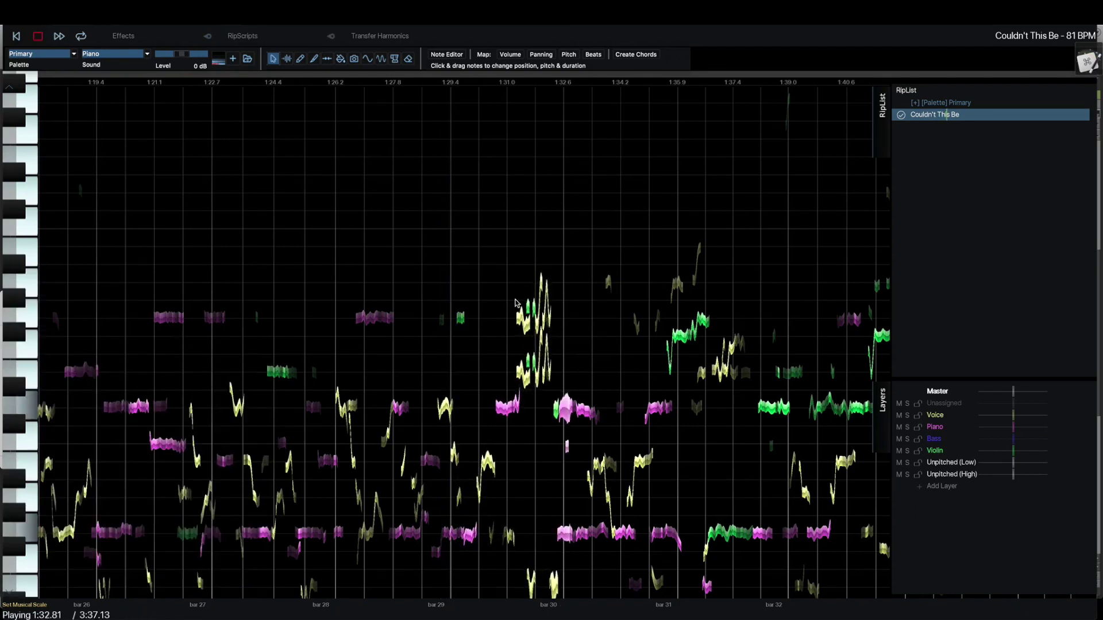
pyautogui.press('space')
# Raise the vocal notes around 1:31–1:32 two steps into a harmony and audition it
pyautogui.moveTo(508, 288); pyautogui.dragTo(544, 259)
pyautogui.press('Up')
pyautogui.press('Up')
pyautogui.press('Up')
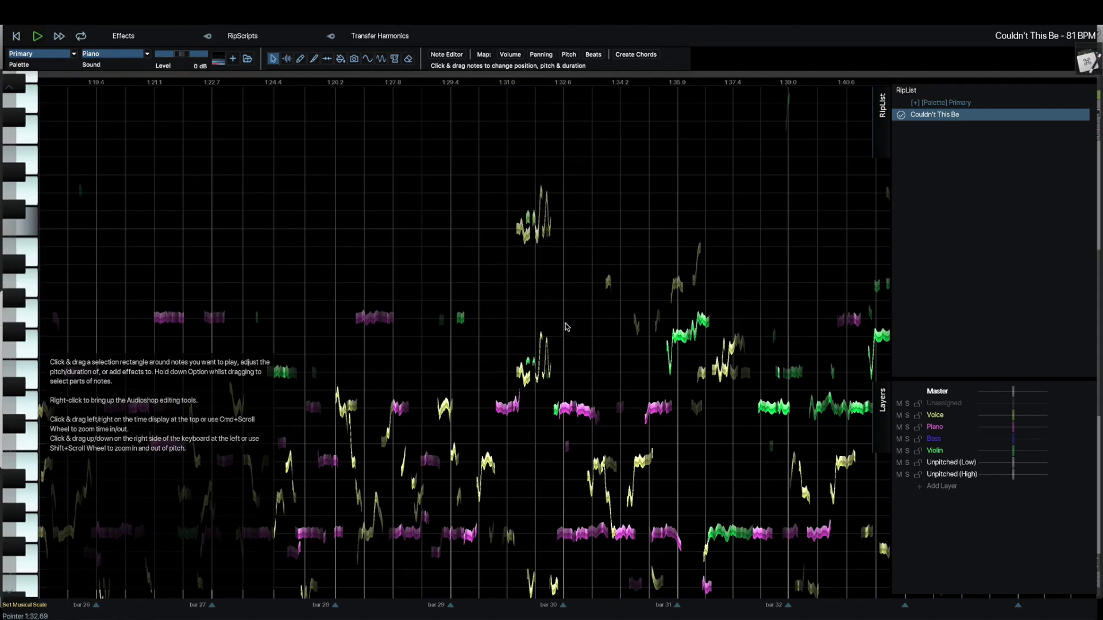
pyautogui.press('Up')
pyautogui.press('Up')
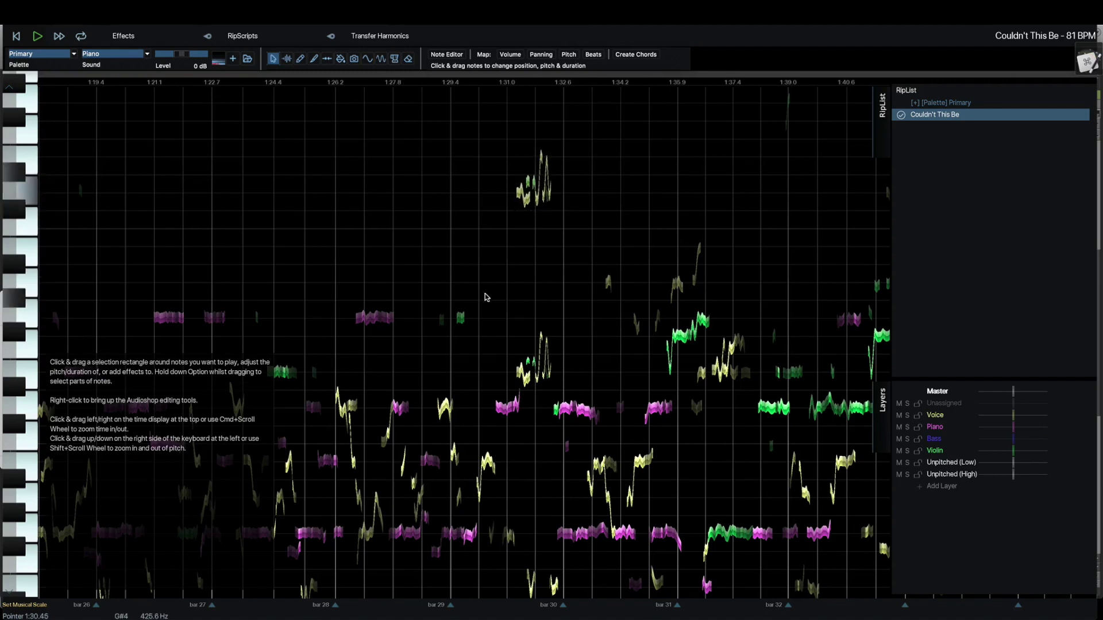
pyautogui.press('space')
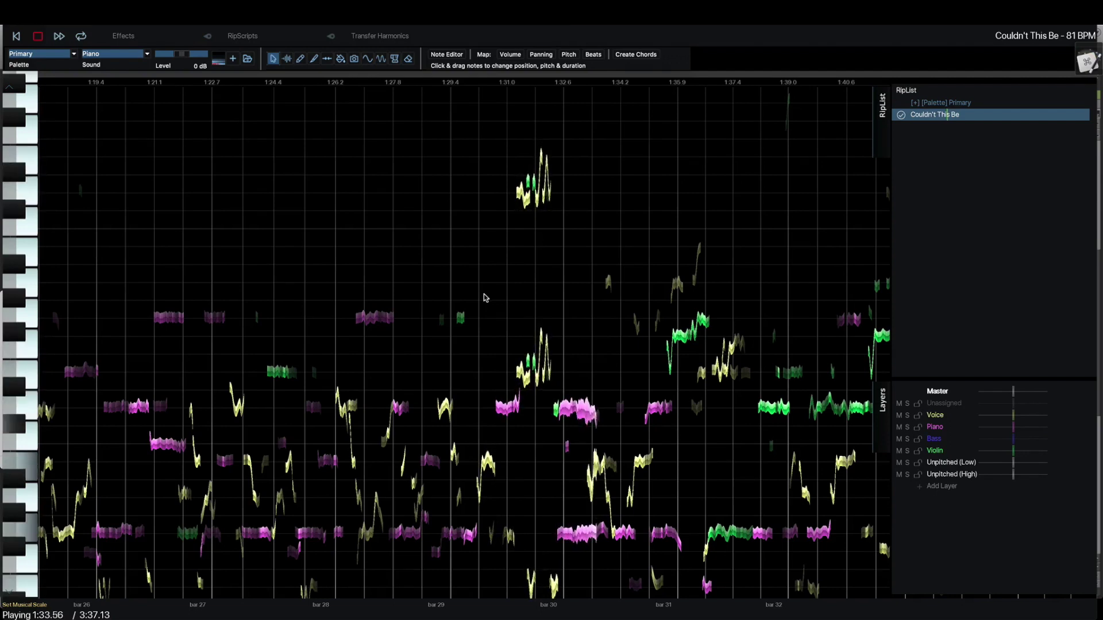
pyautogui.press('space')
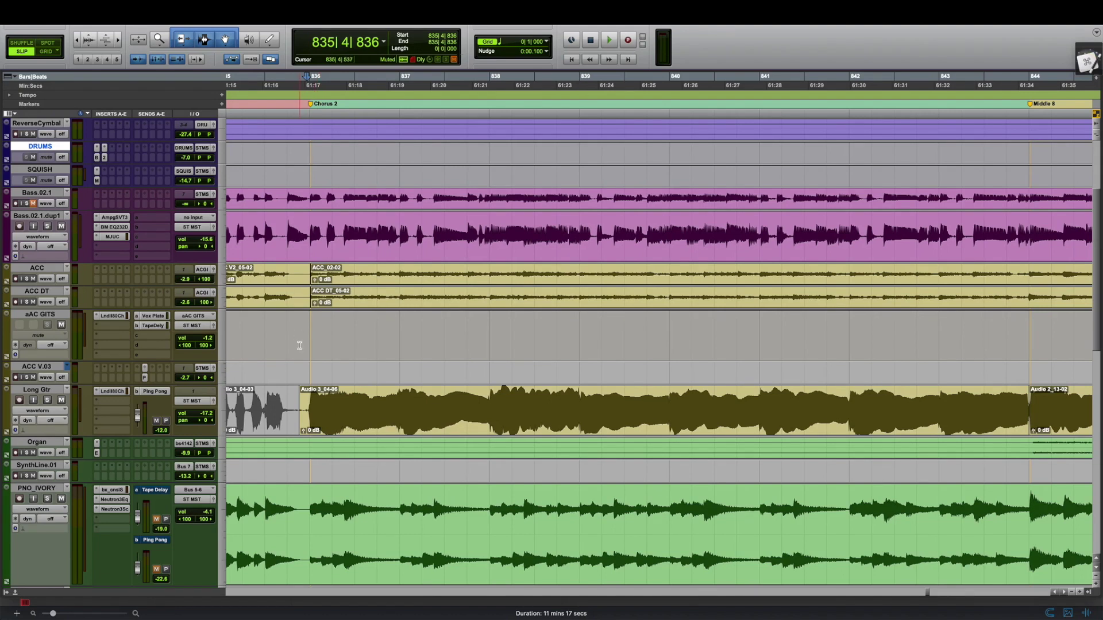
# Play the Pro Tools session from the aAC GITS track in Chorus 2
pyautogui.click(299, 346)
pyautogui.press('space')
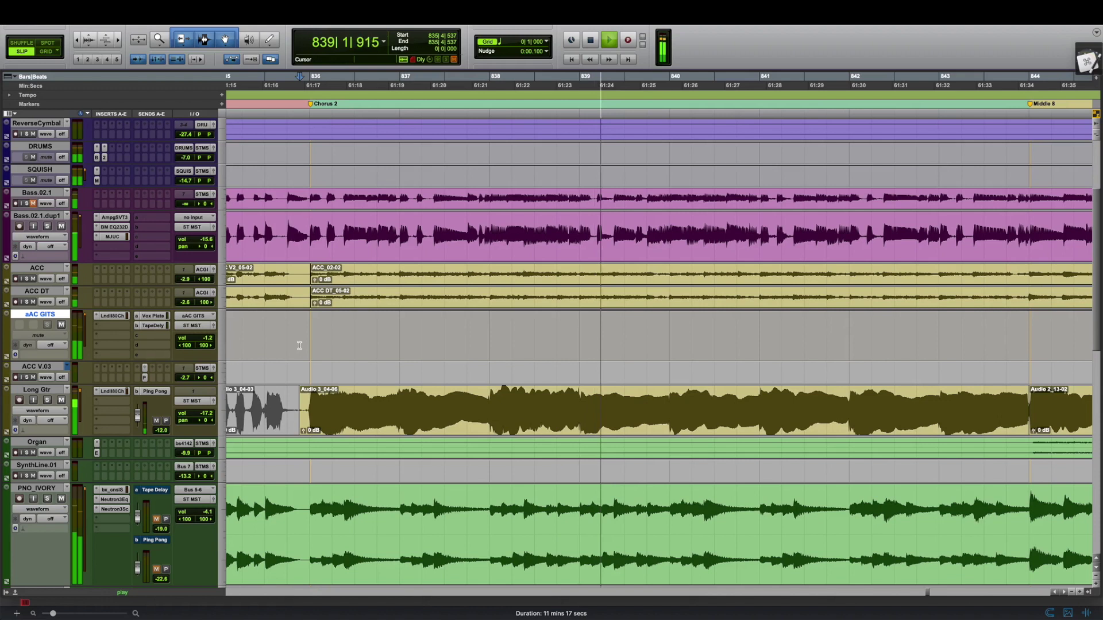
pyautogui.press('space')
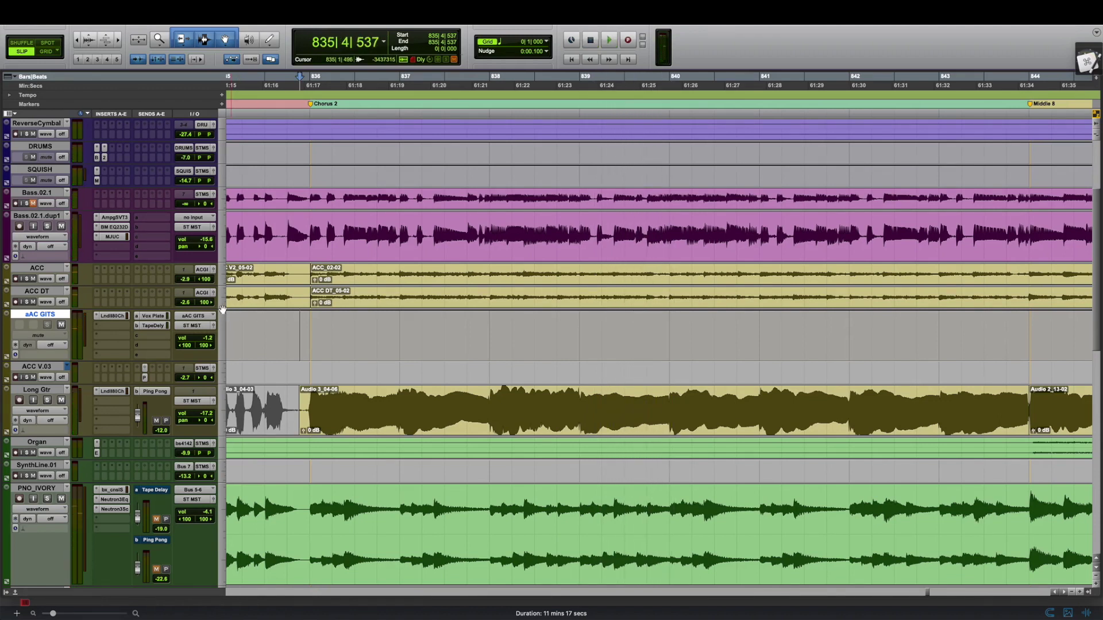
# Solo ACC and ACC DT and play back just the acoustic guitars
pyautogui.click(26, 279)
pyautogui.click(27, 302)
pyautogui.click(297, 269)
pyautogui.press('space')
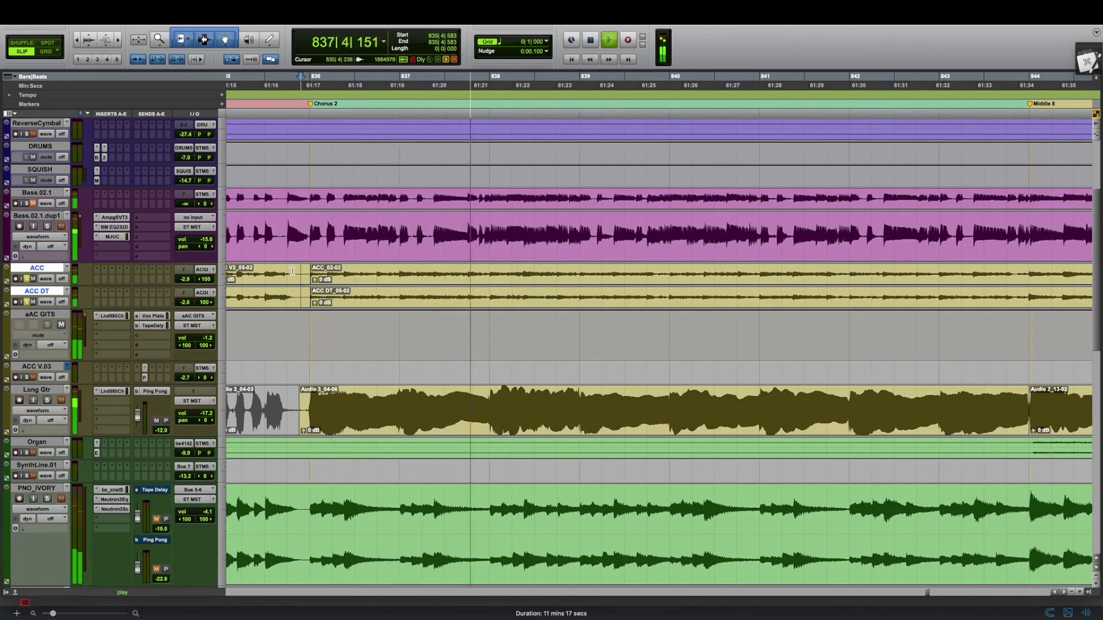
# Enable the aAC GITS channel-strip insert plus Vox Plate and Tape Delay sends, then audition
pyautogui.press('space')
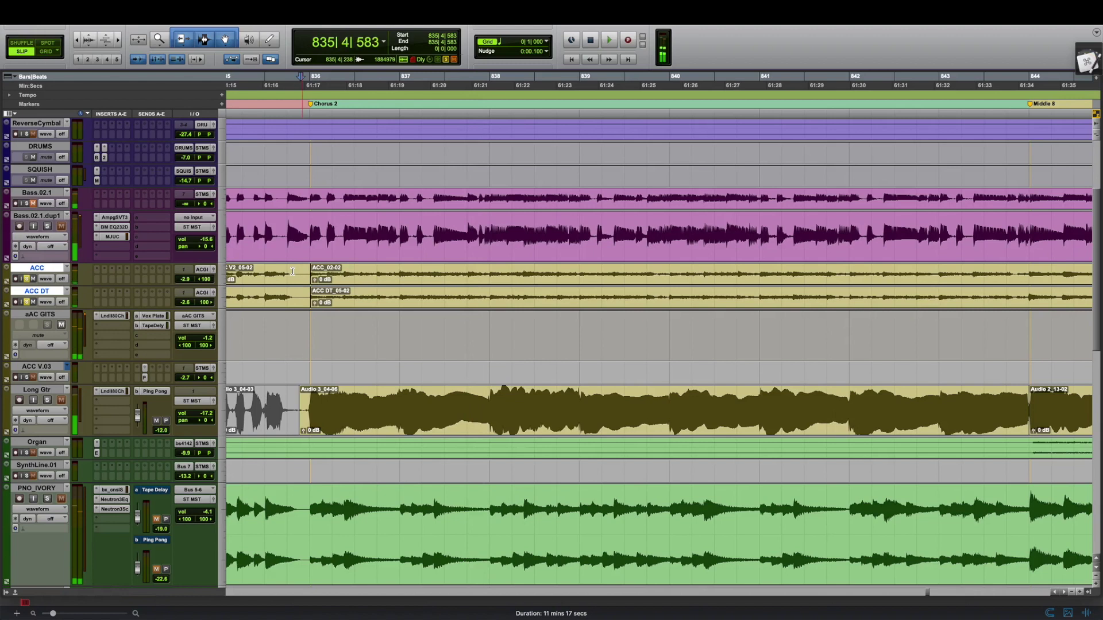
pyautogui.click(111, 320)
pyautogui.click(153, 318)
pyautogui.click(153, 326)
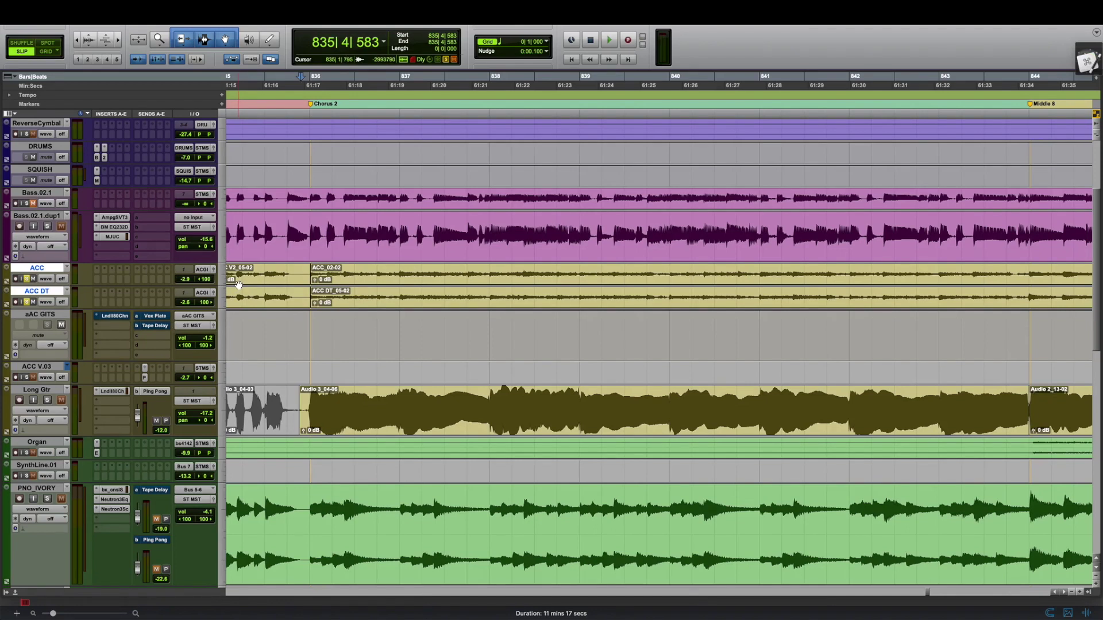
pyautogui.press('space')
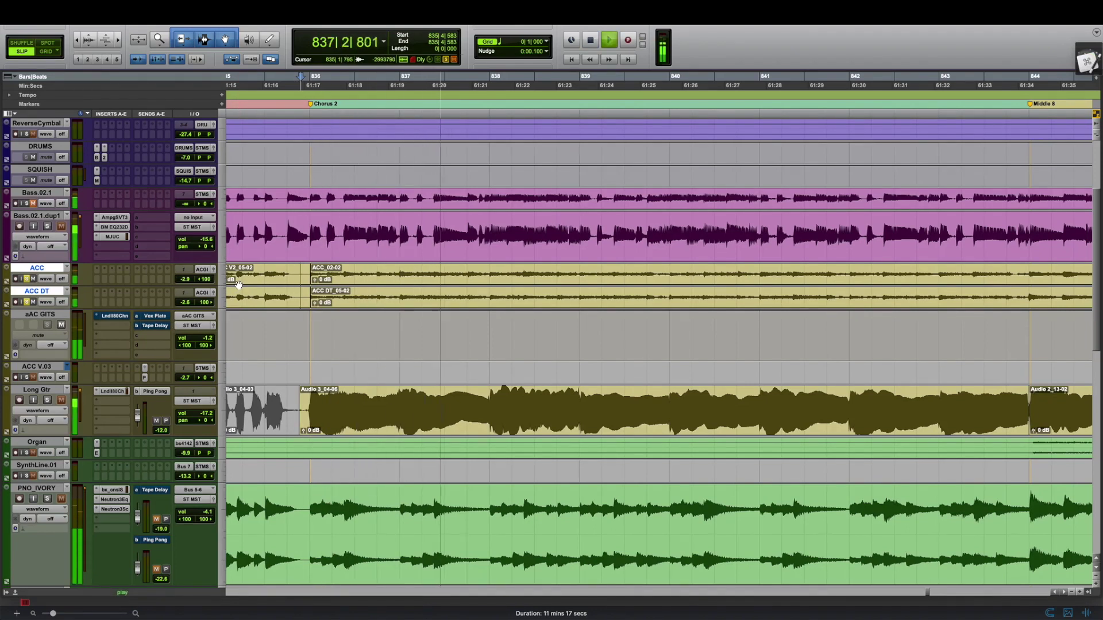
pyautogui.press('space')
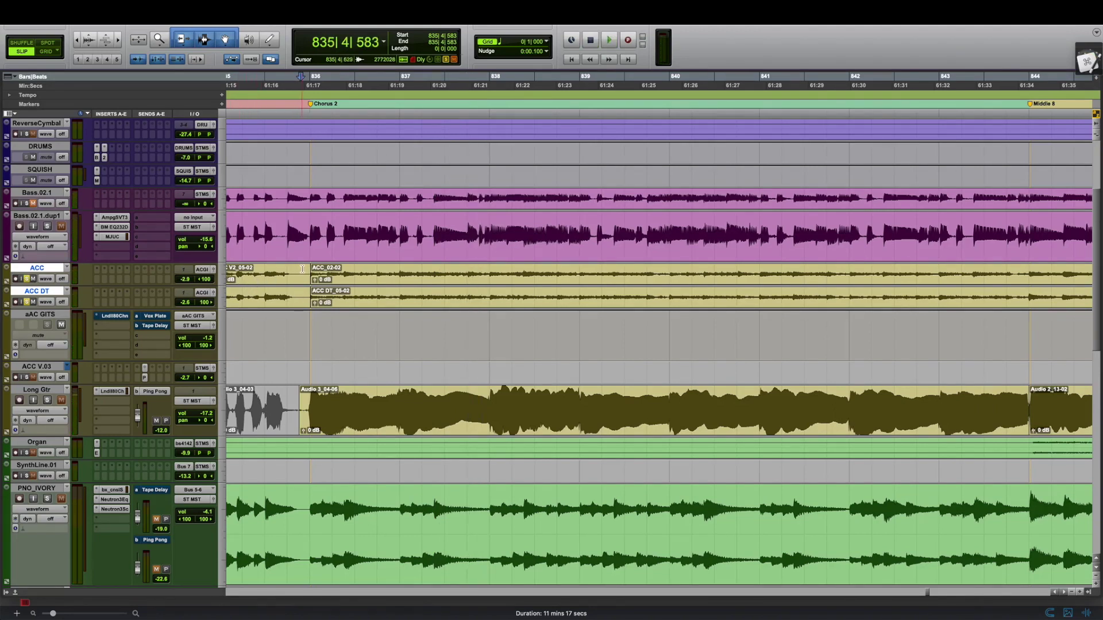
# Send bars 836–840 of ACC and ACC DT to Infinity via the AudioSuite Edit in Infinity plug-in
pyautogui.moveTo(302, 270); pyautogui.dragTo(659, 294)
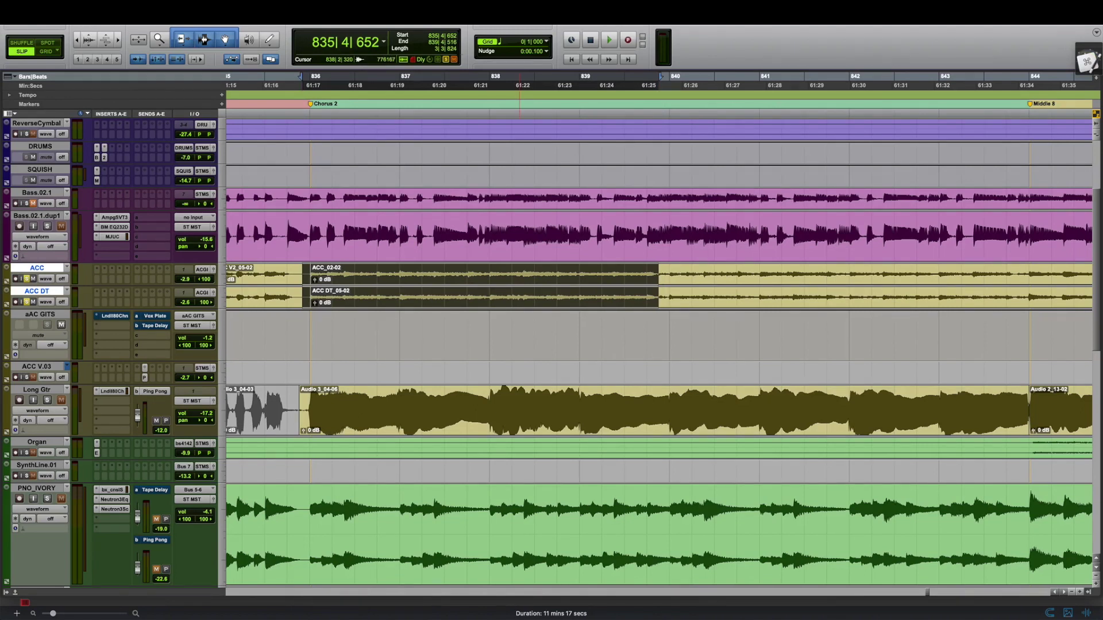
pyautogui.click(236, 11)
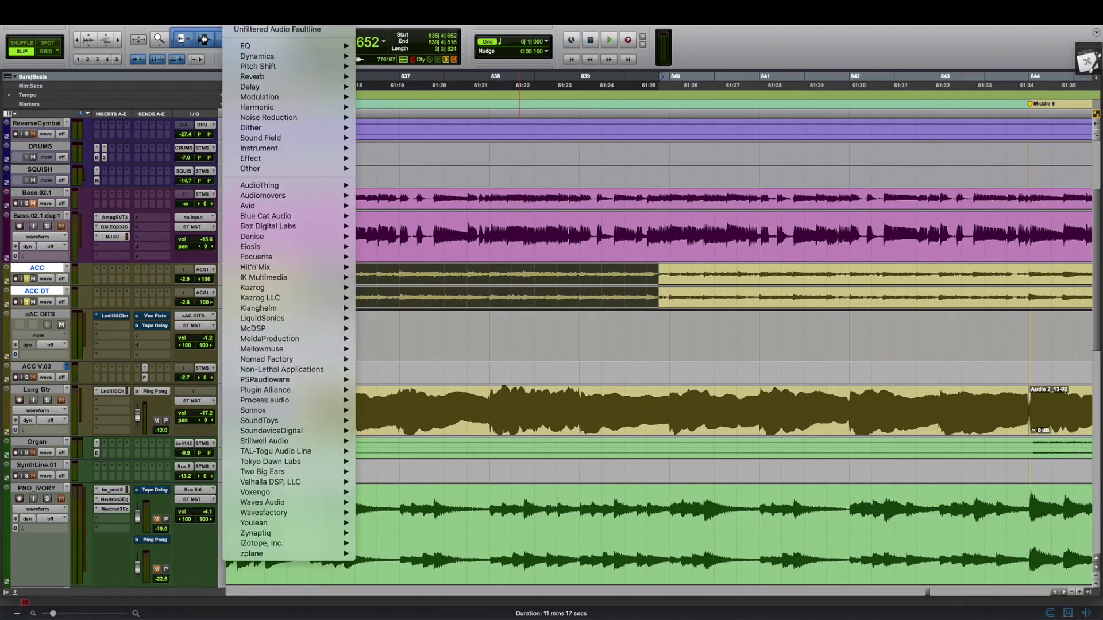
pyautogui.click(245, 27)
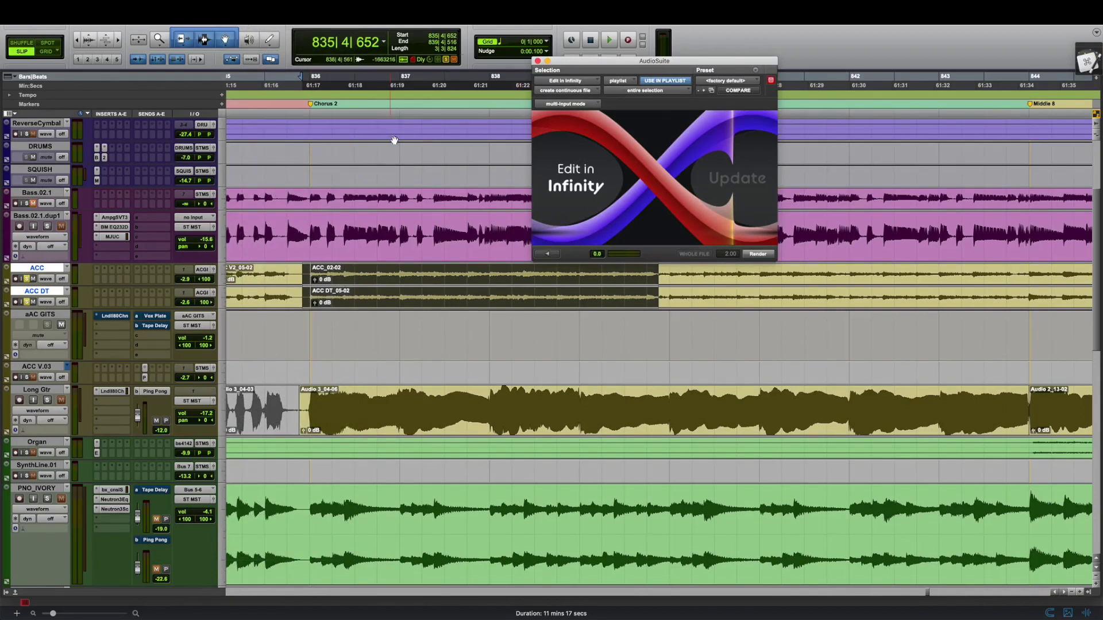
pyautogui.click(580, 179)
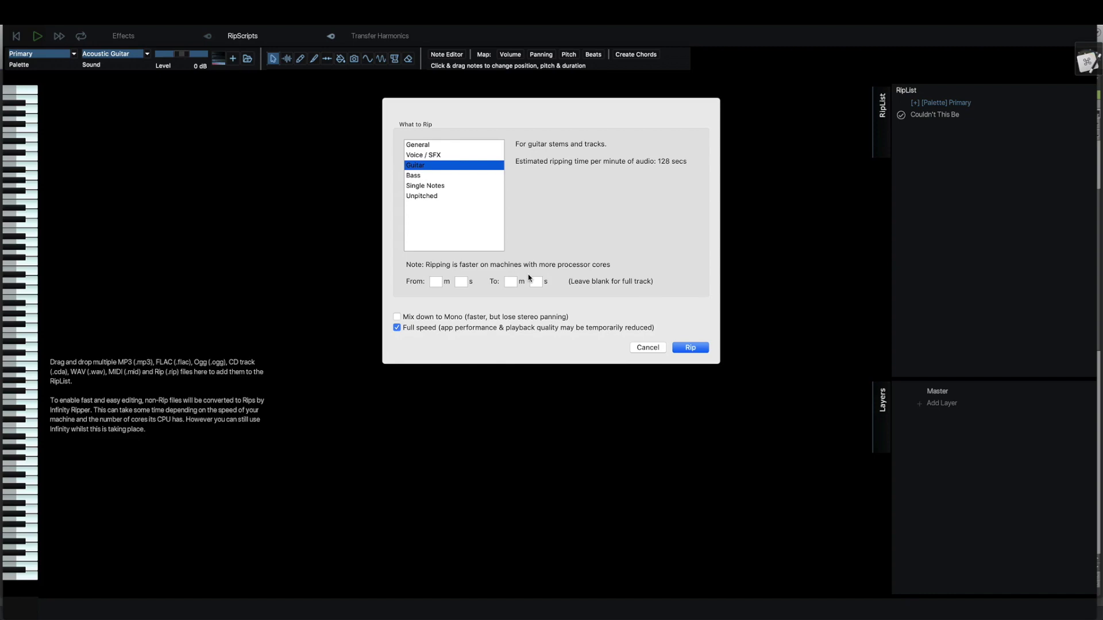
# Rip the Pro Tools guitar clip as Guitar into notes in the What to Rip dialog
pyautogui.click(690, 348)
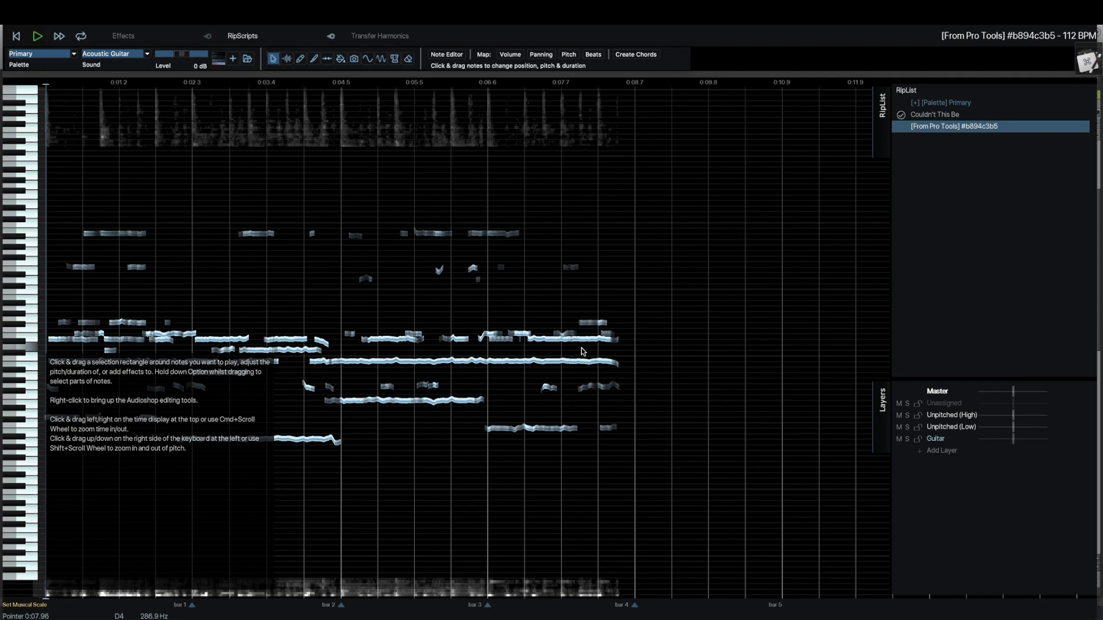
pyautogui.press('space')
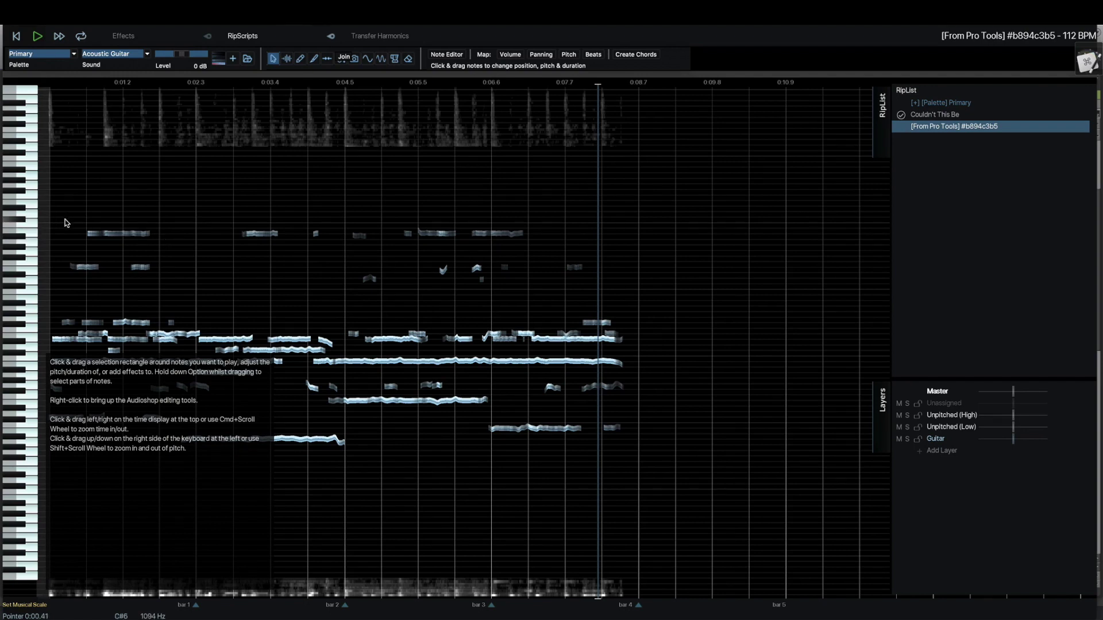
# Raise the top row of ripped guitar notes by one semitone and play the result
pyautogui.moveTo(65, 220); pyautogui.dragTo(551, 240)
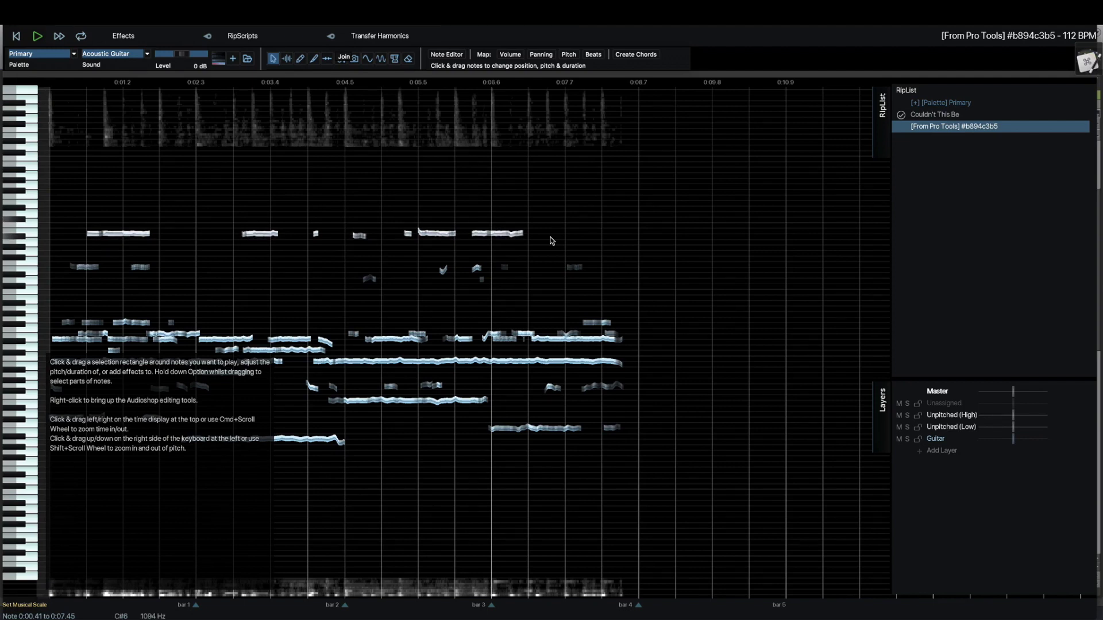
pyautogui.press('Up')
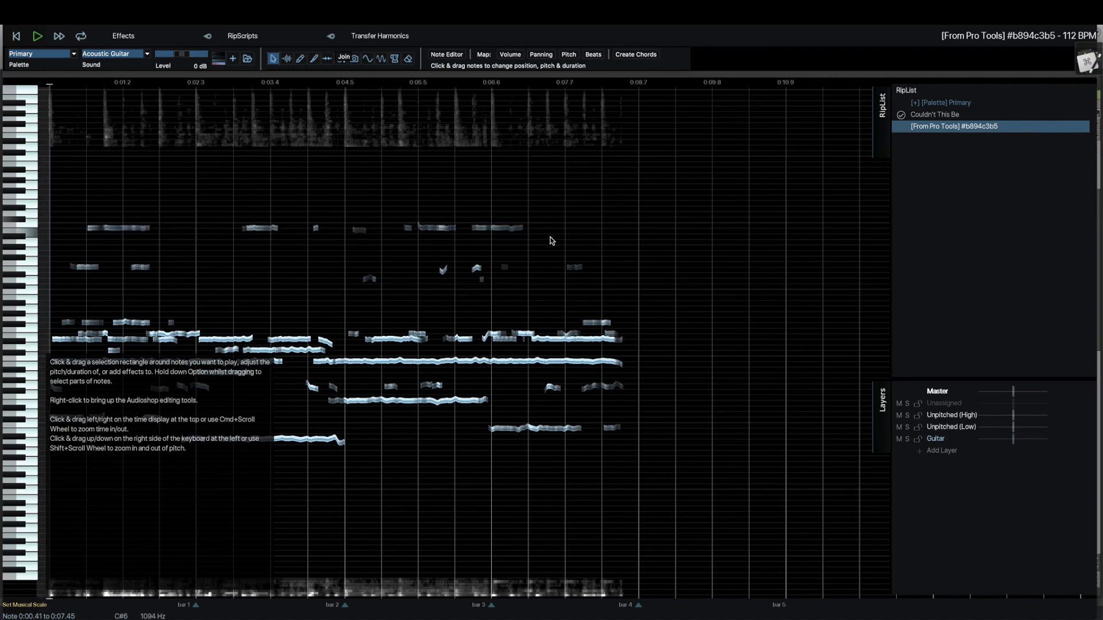
pyautogui.press('space')
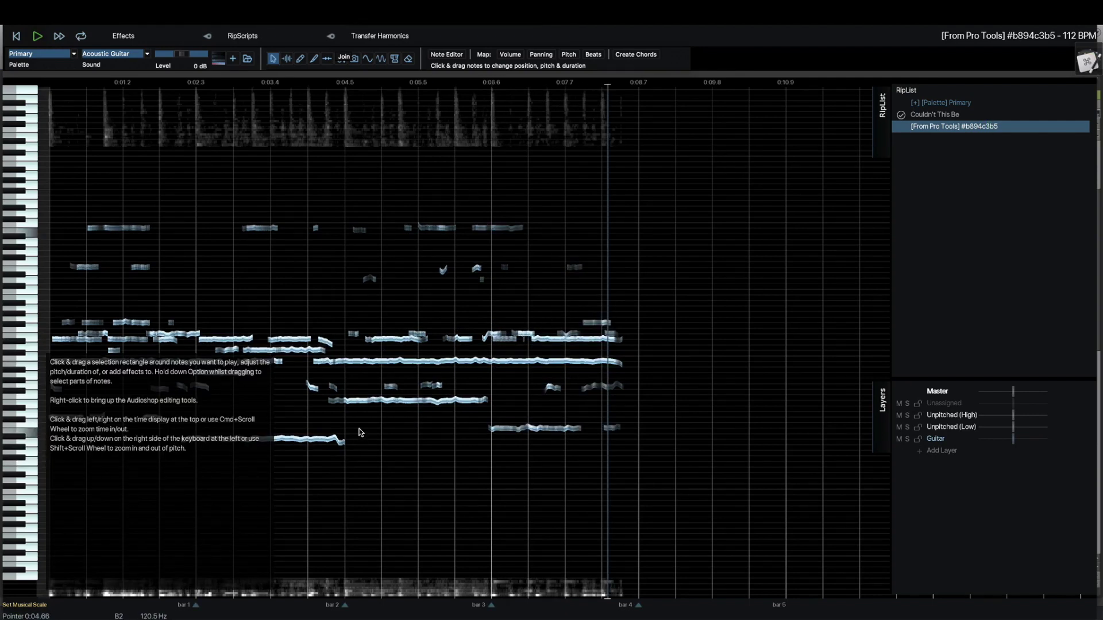
# Lower the low note run around bars 1–2 about five semitones, audition, then Update In Pro Tools
pyautogui.moveTo(359, 432); pyautogui.dragTo(271, 454)
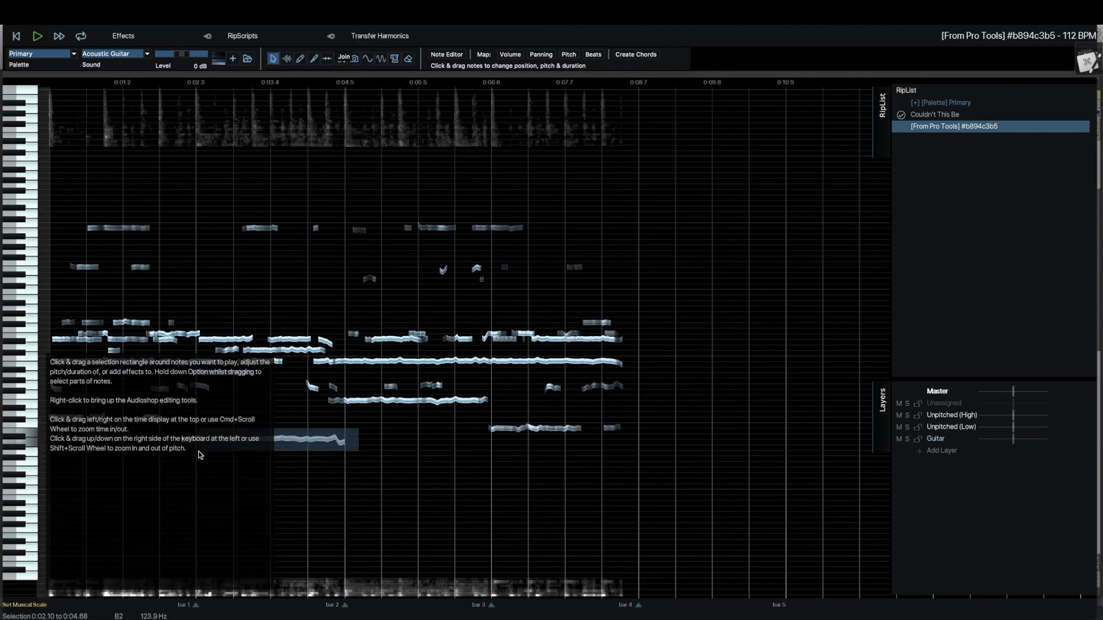
pyautogui.moveTo(201, 455); pyautogui.dragTo(198, 454)
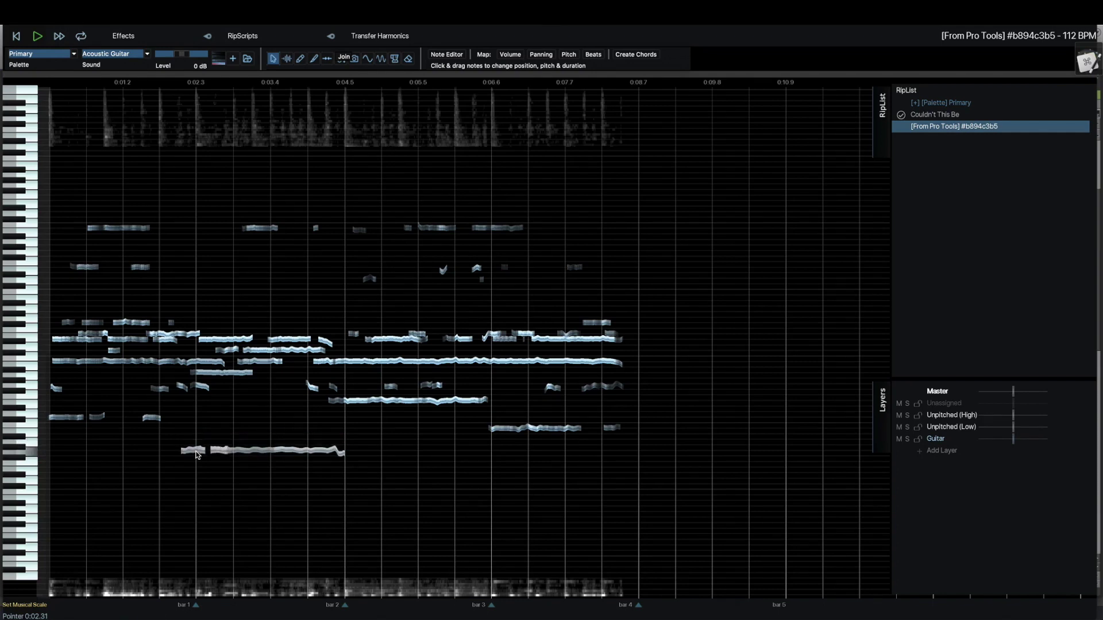
pyautogui.press('Down')
pyautogui.press('Down')
pyautogui.press('Down')
pyautogui.press('Down')
pyautogui.press('Down')
pyautogui.press('Down')
pyautogui.press('Down')
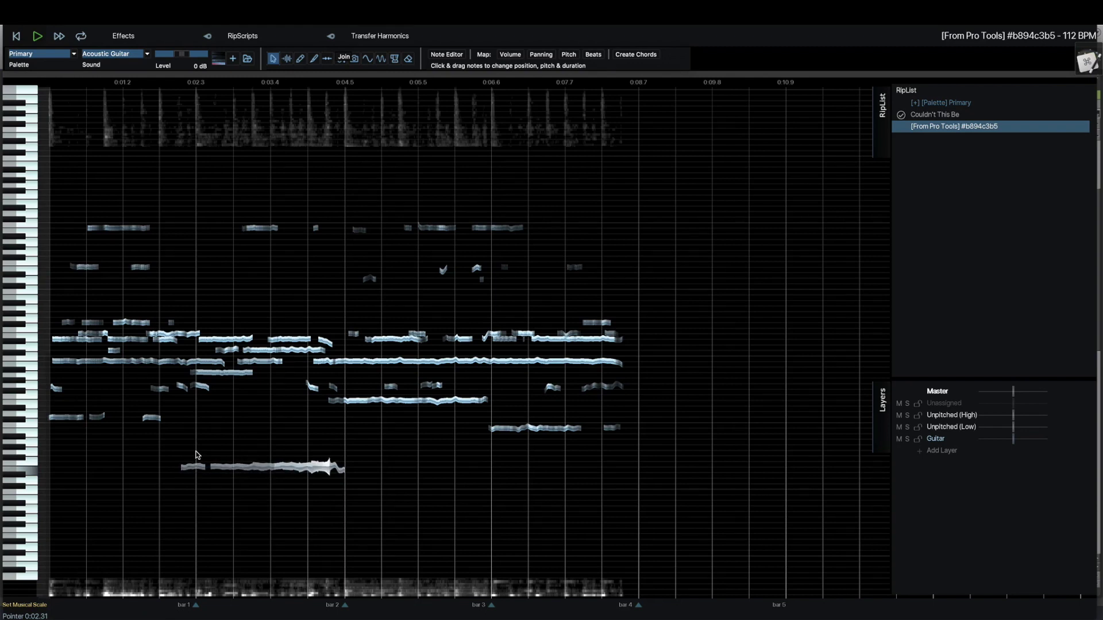
pyautogui.press('space')
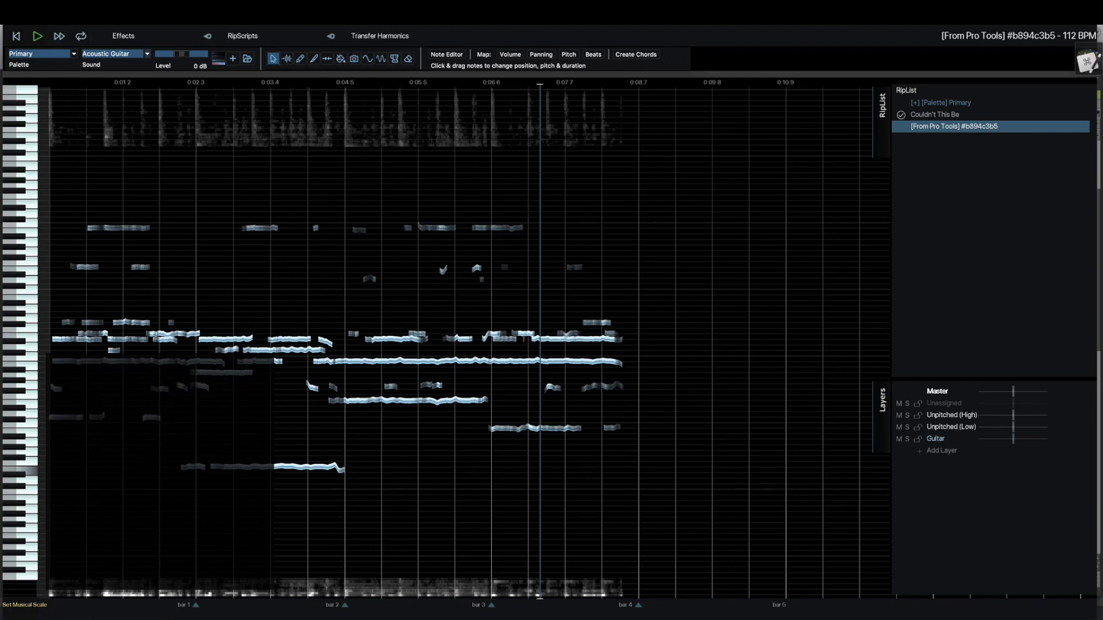
pyautogui.click(72, 11)
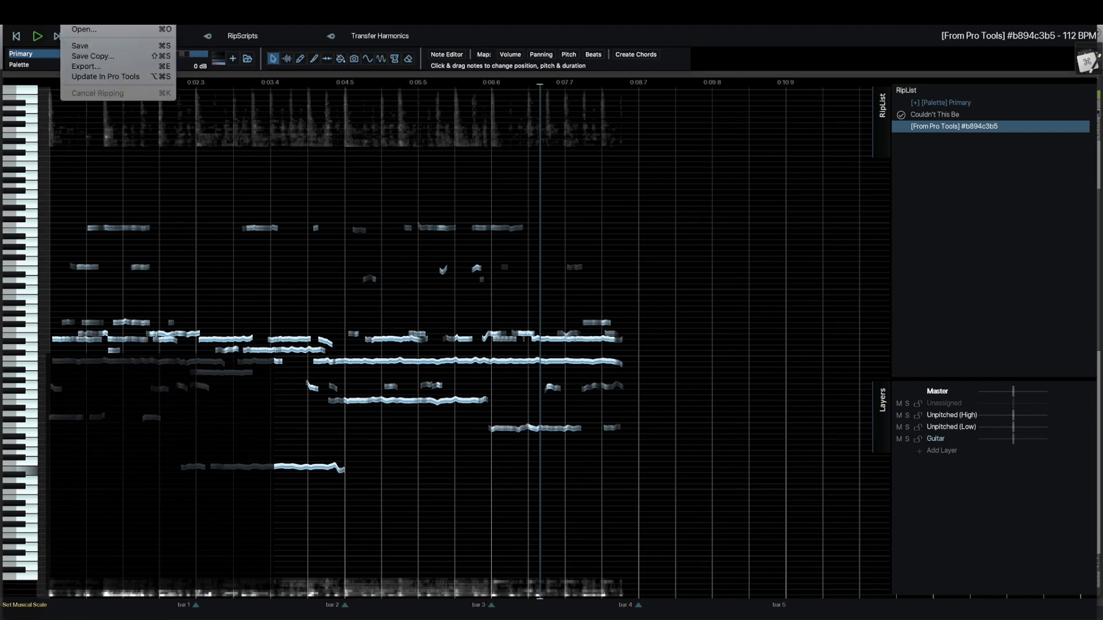
pyautogui.click(84, 79)
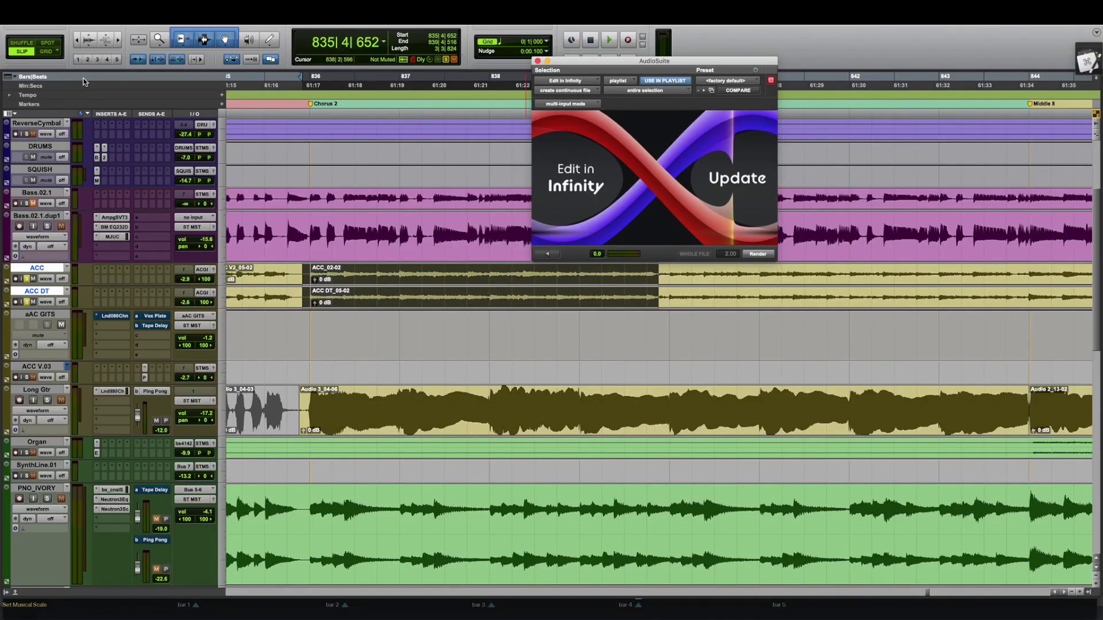
# Apply the Infinity AudioSuite update to the guitar clips and play them back from bar 835
pyautogui.click(743, 180)
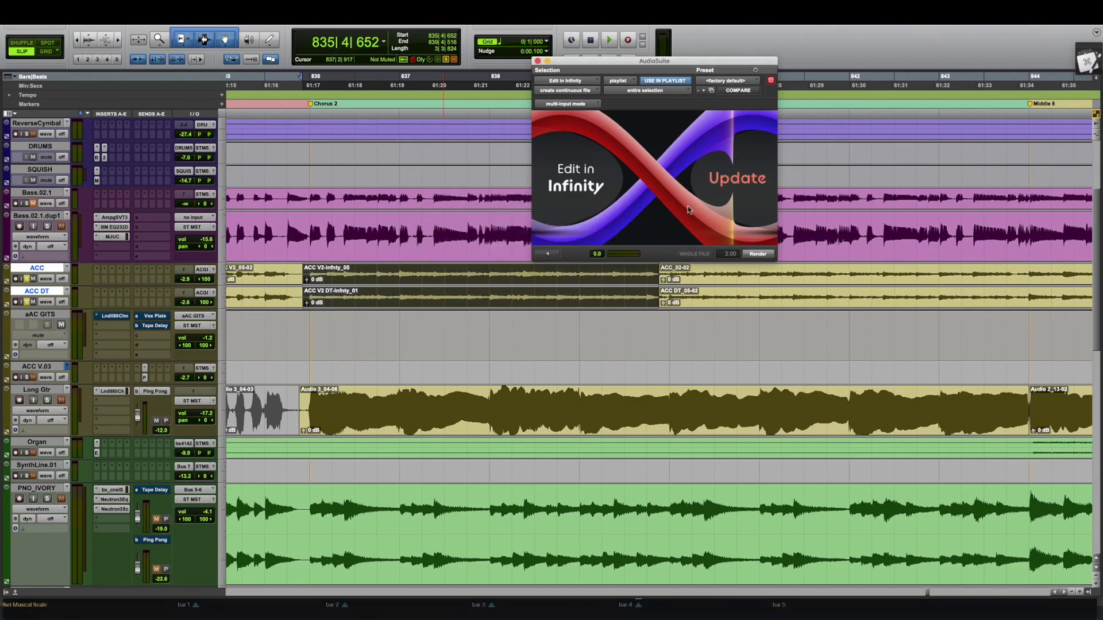
pyautogui.click(227, 270)
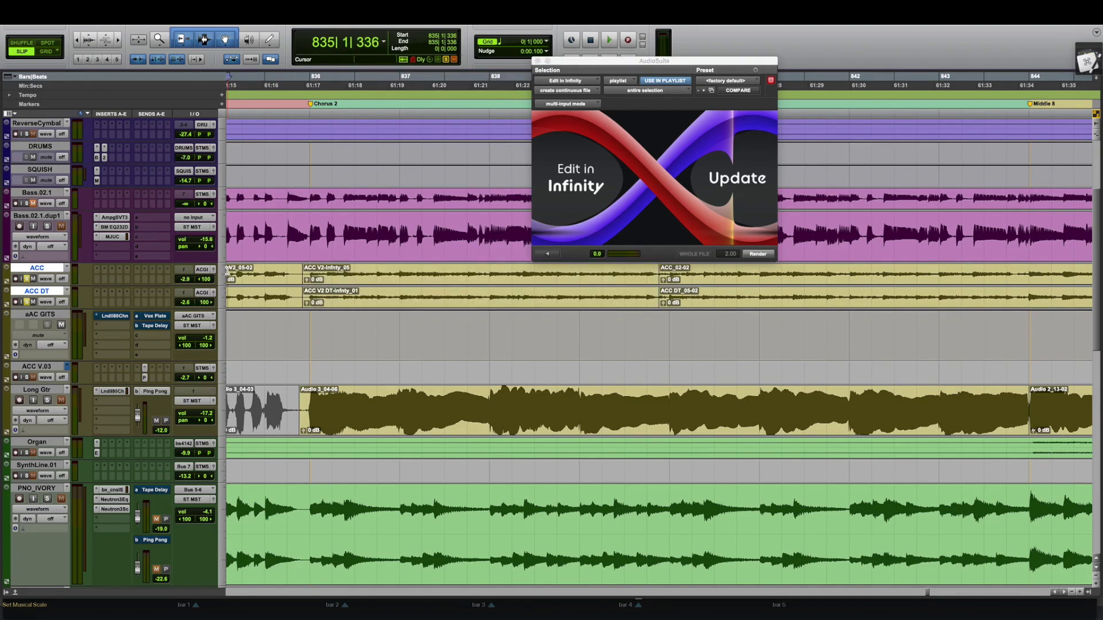
pyautogui.press('space')
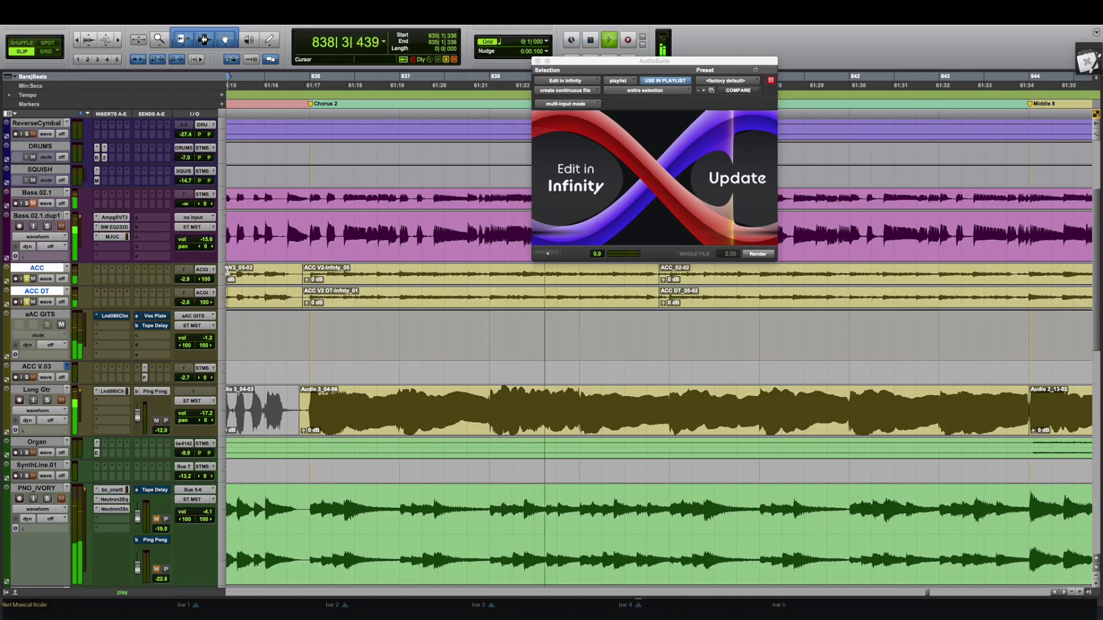
pyautogui.press('space')
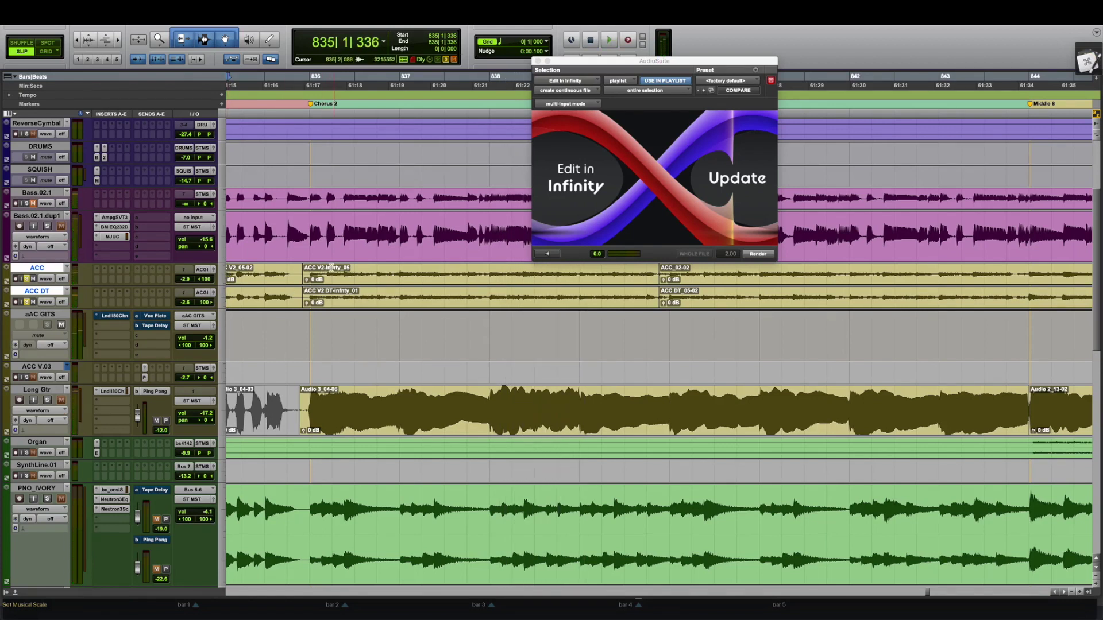